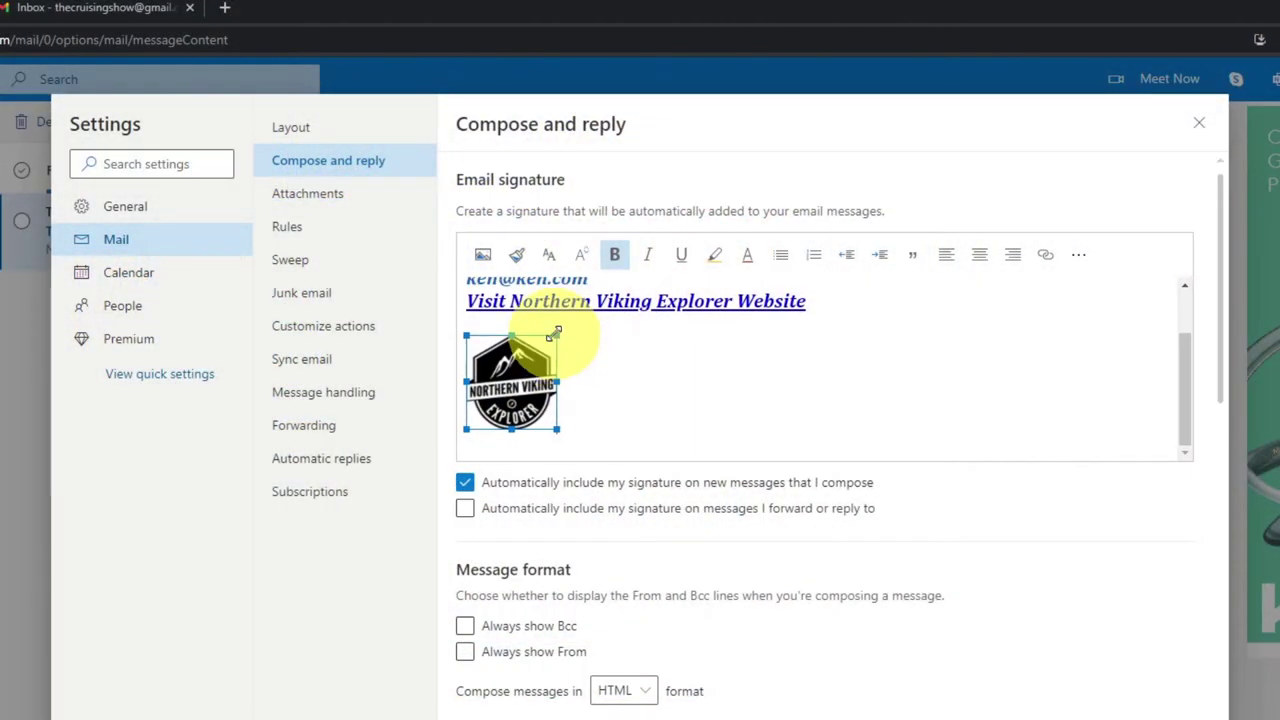
- Deselect the logo in the finished signature preview
{"action": "left_click", "coordinate": [669, 357]}
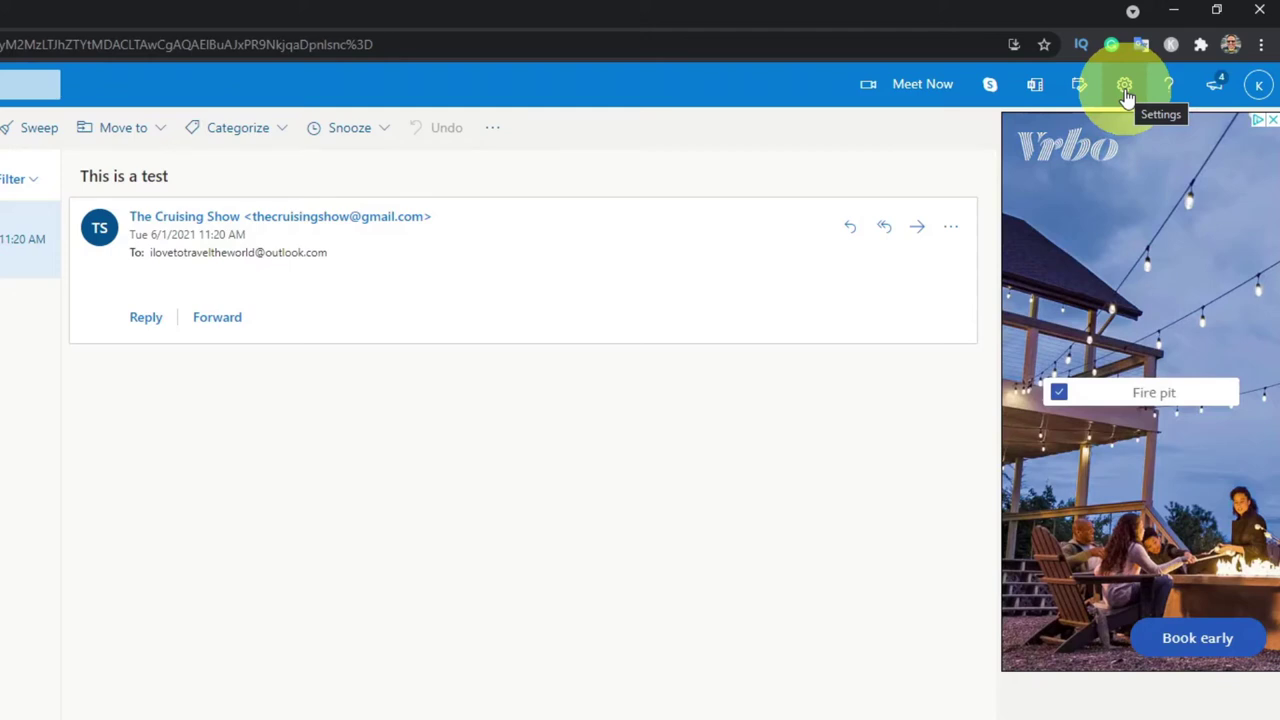
- Open the full Outlook settings from the quick settings gear
{"action": "left_click", "coordinate": [1125, 87]}
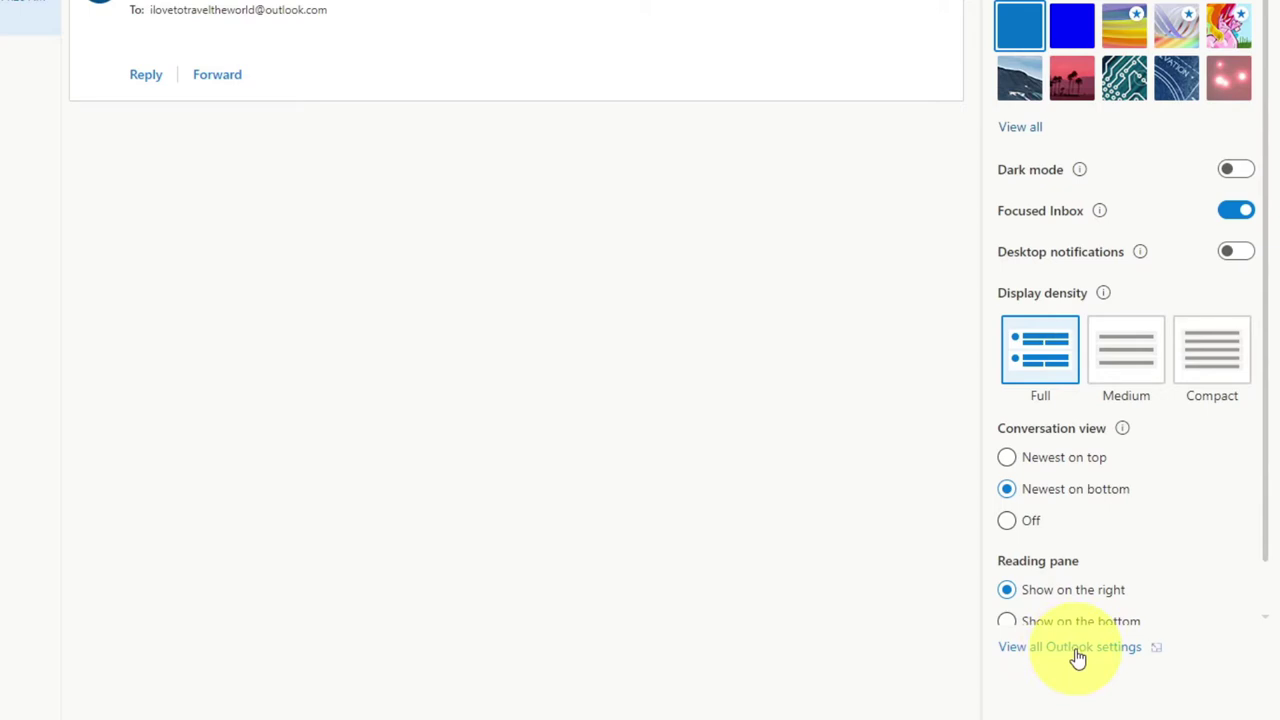
{"action": "left_click", "coordinate": [1078, 655]}
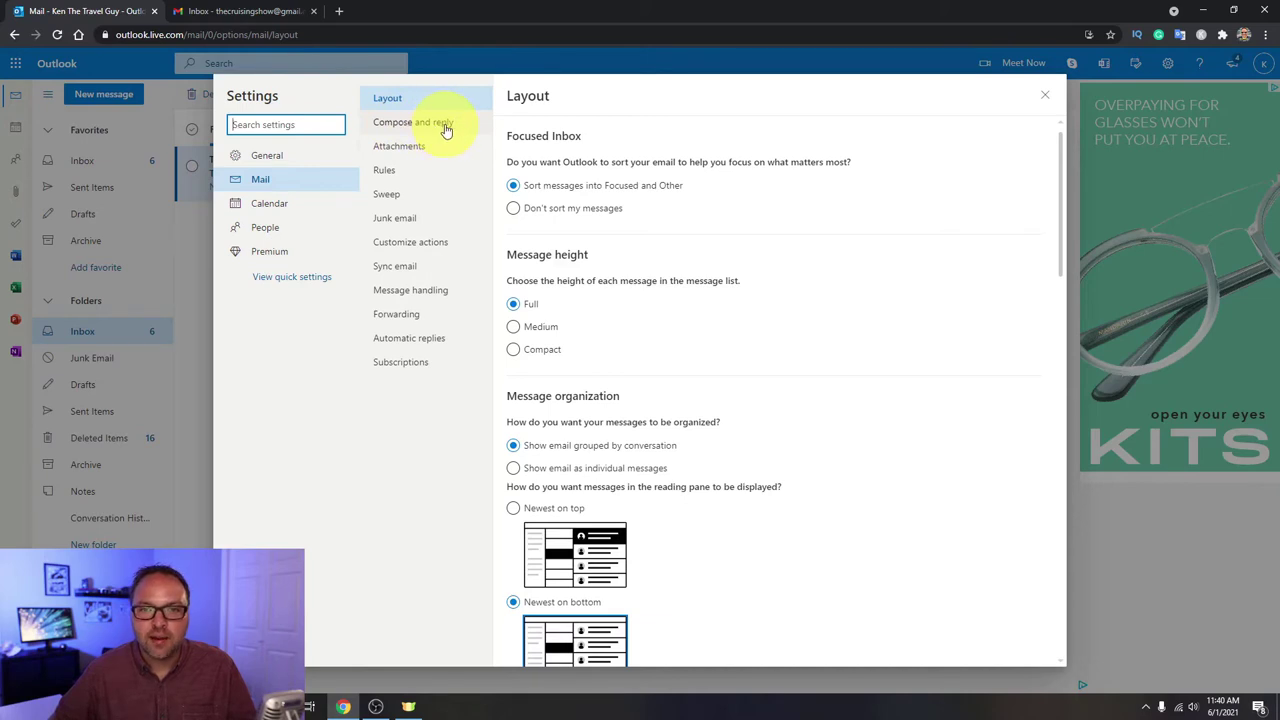
- On the Compose and reply page, have the signature added automatically to new messages
{"action": "left_click", "coordinate": [446, 126]}
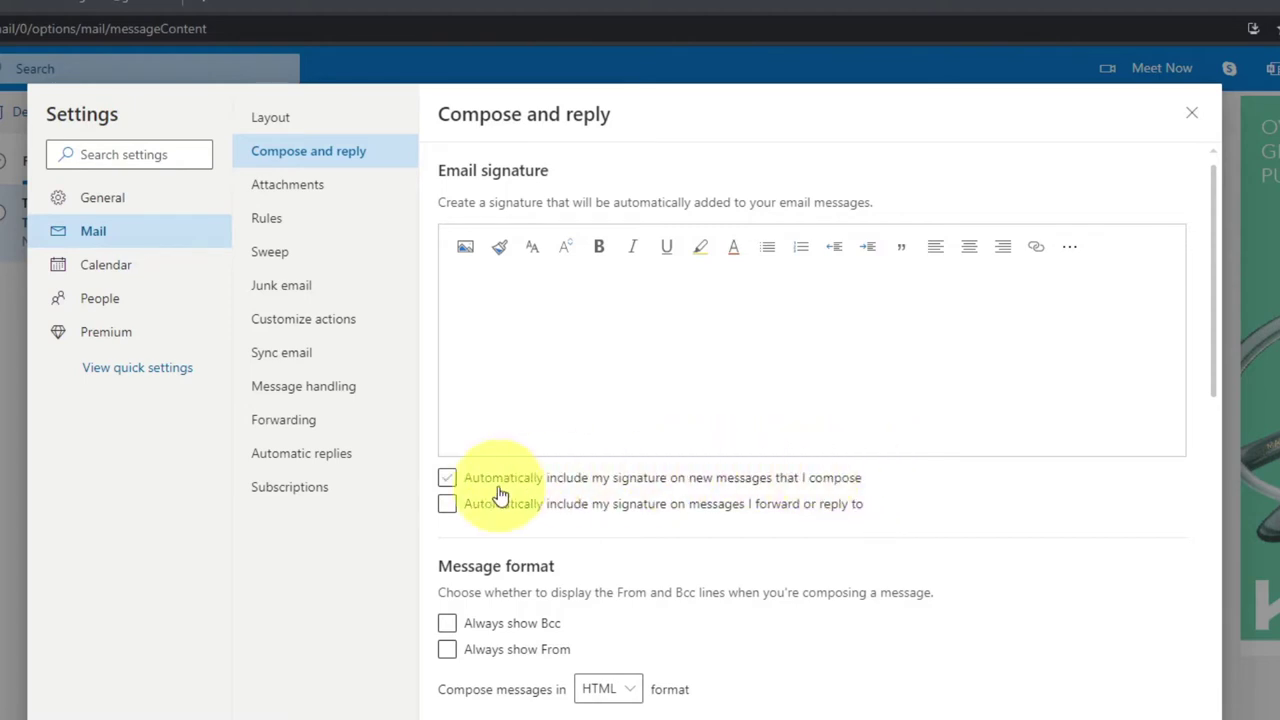
{"action": "left_click", "coordinate": [448, 480]}
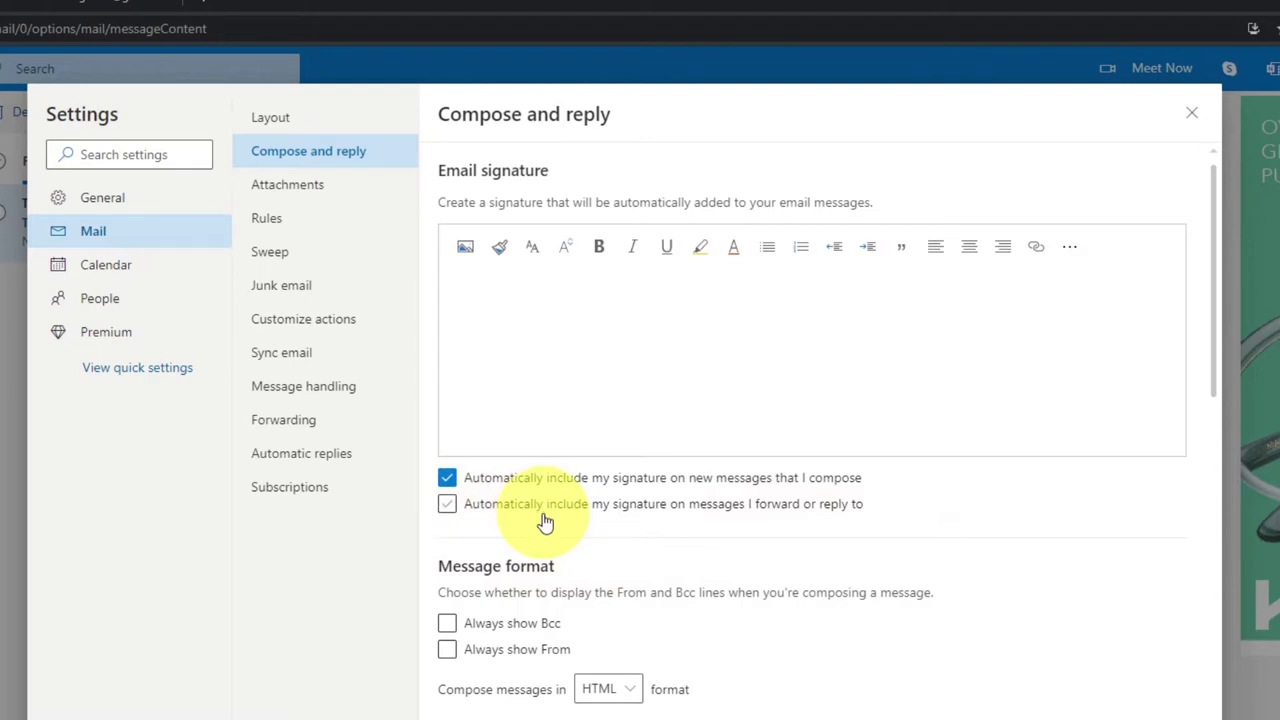
- Type the signature's name-with-tagline, phone number and e-mail address lines
{"action": "left_click", "coordinate": [605, 300]}
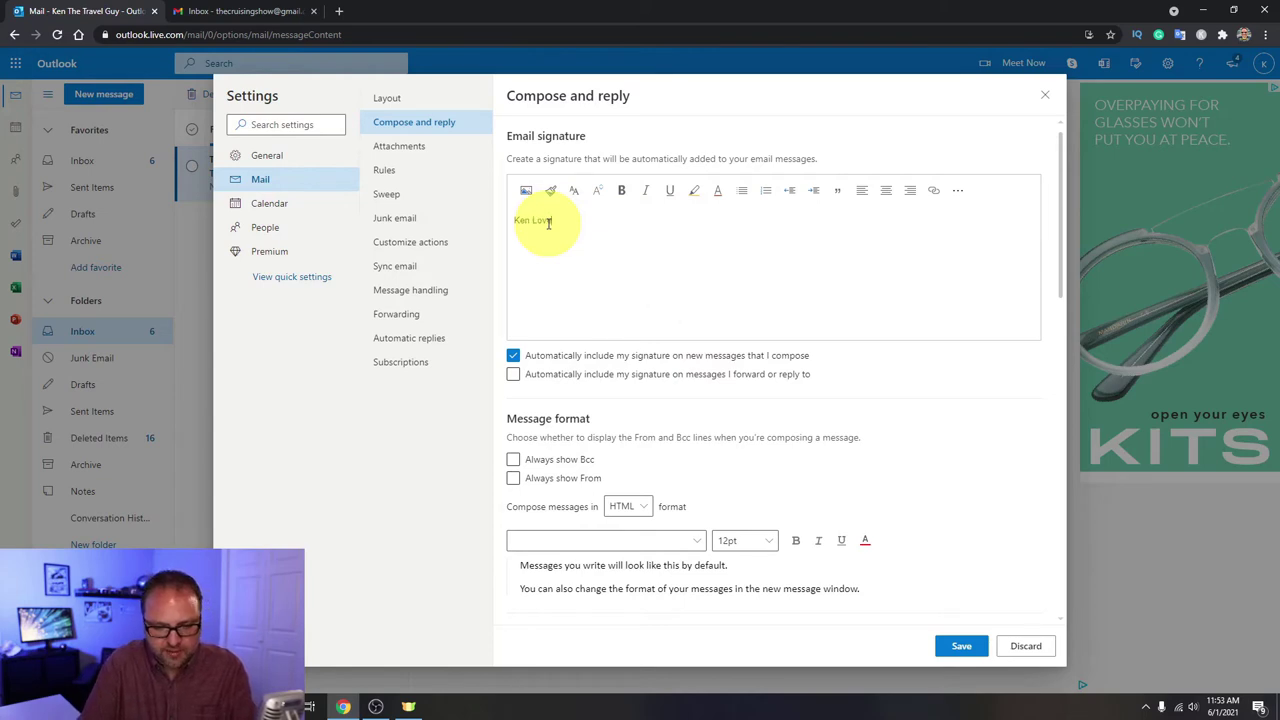
{"action": "type", "text": "vel"}
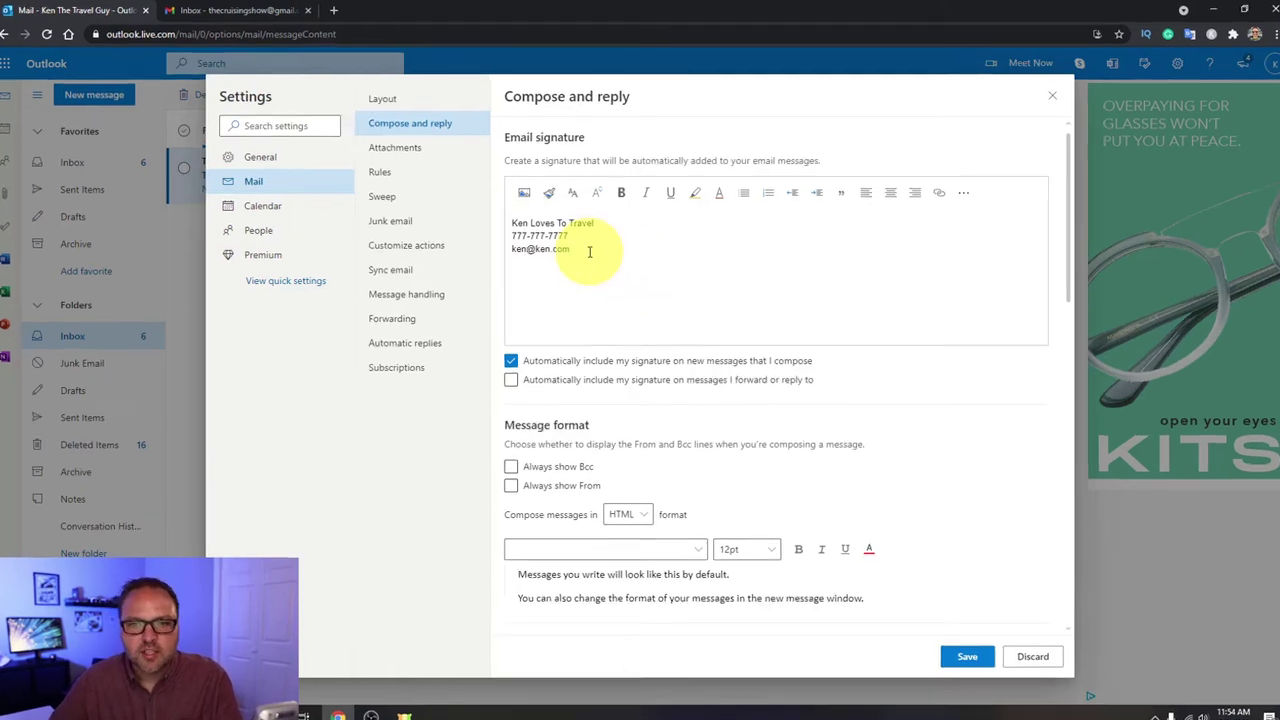
- Format all three signature lines as 16-point Cambria, bold, italic and blue
{"action": "left_click_drag", "start_coordinate": [588, 255], "coordinate": [511, 226]}
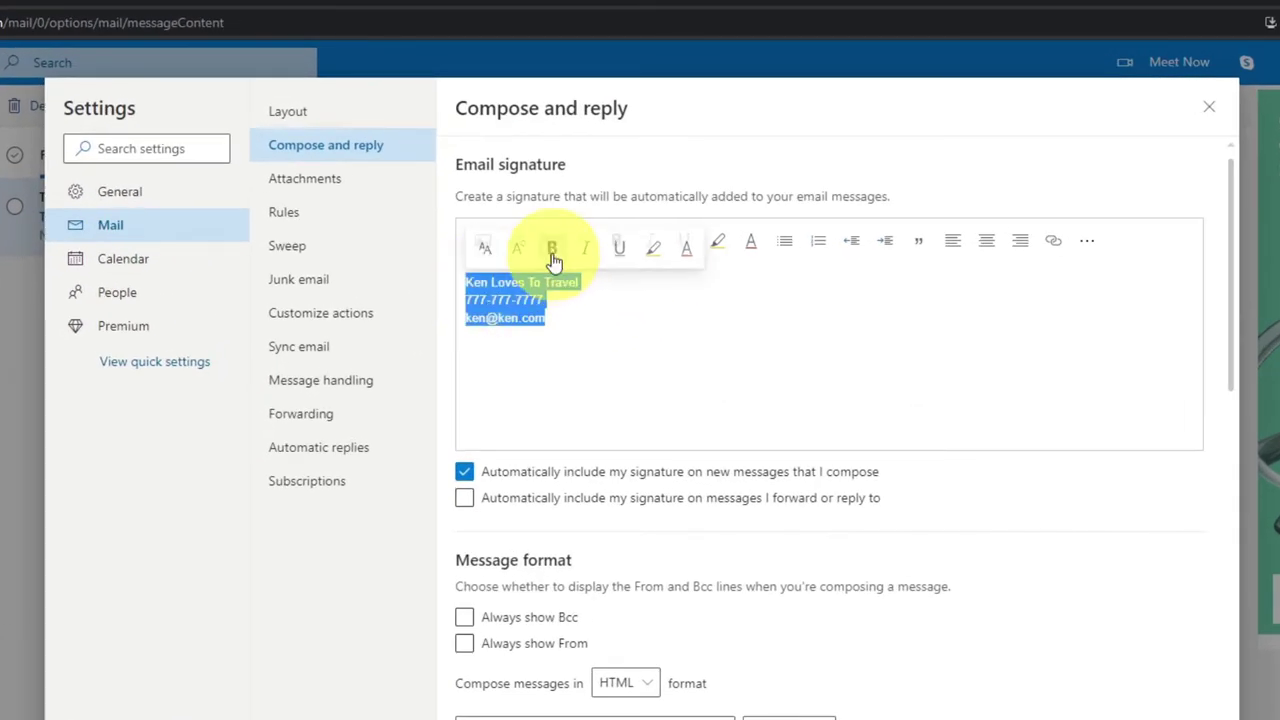
{"action": "left_click", "coordinate": [483, 252]}
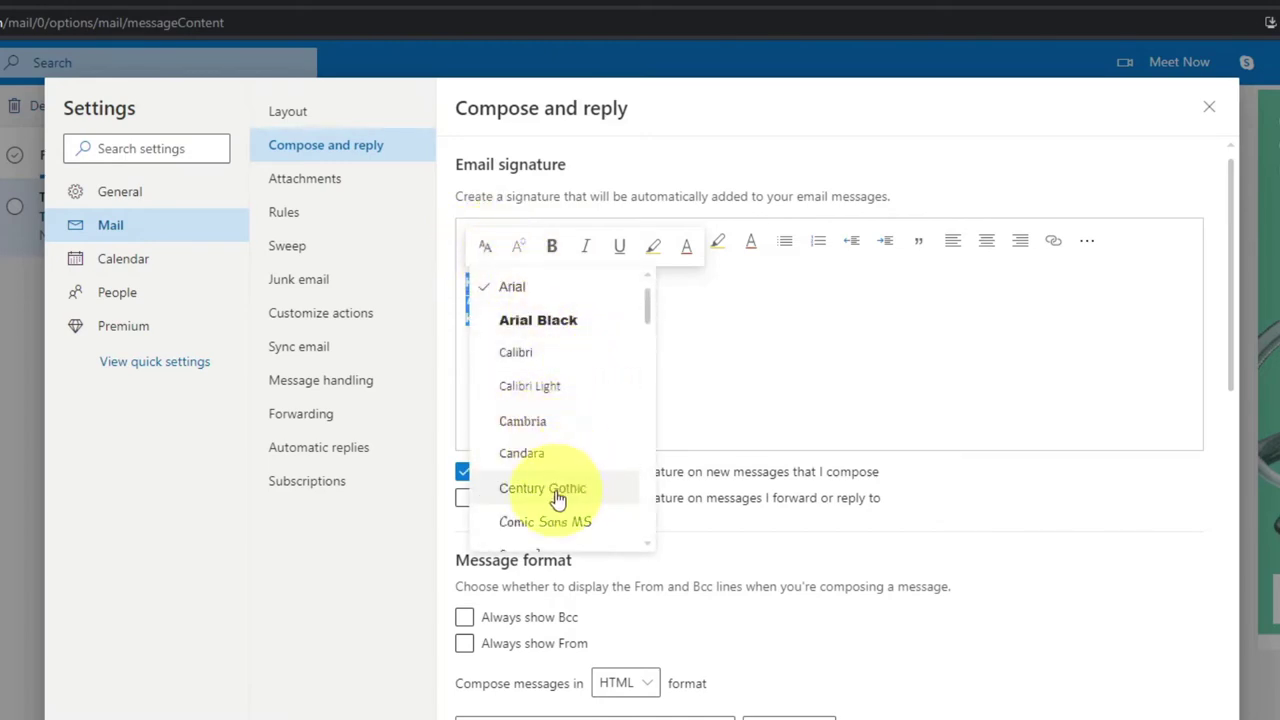
{"action": "left_click", "coordinate": [538, 426]}
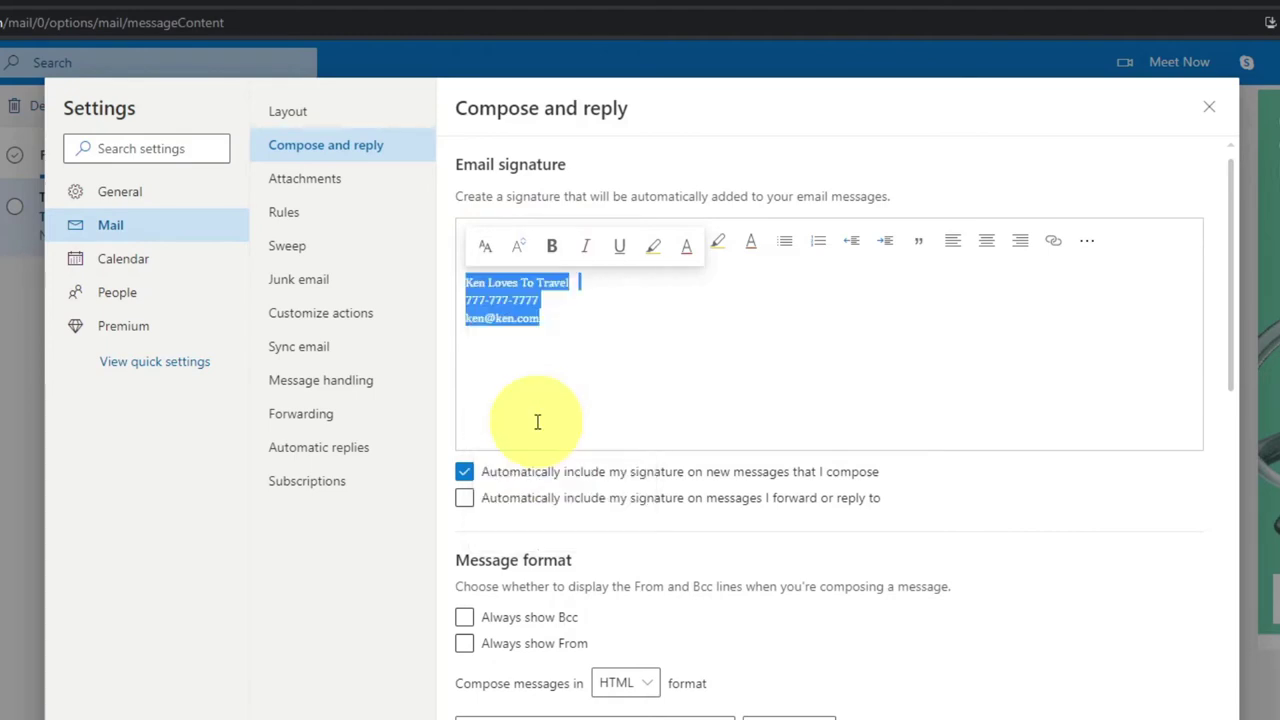
{"action": "left_click", "coordinate": [522, 250]}
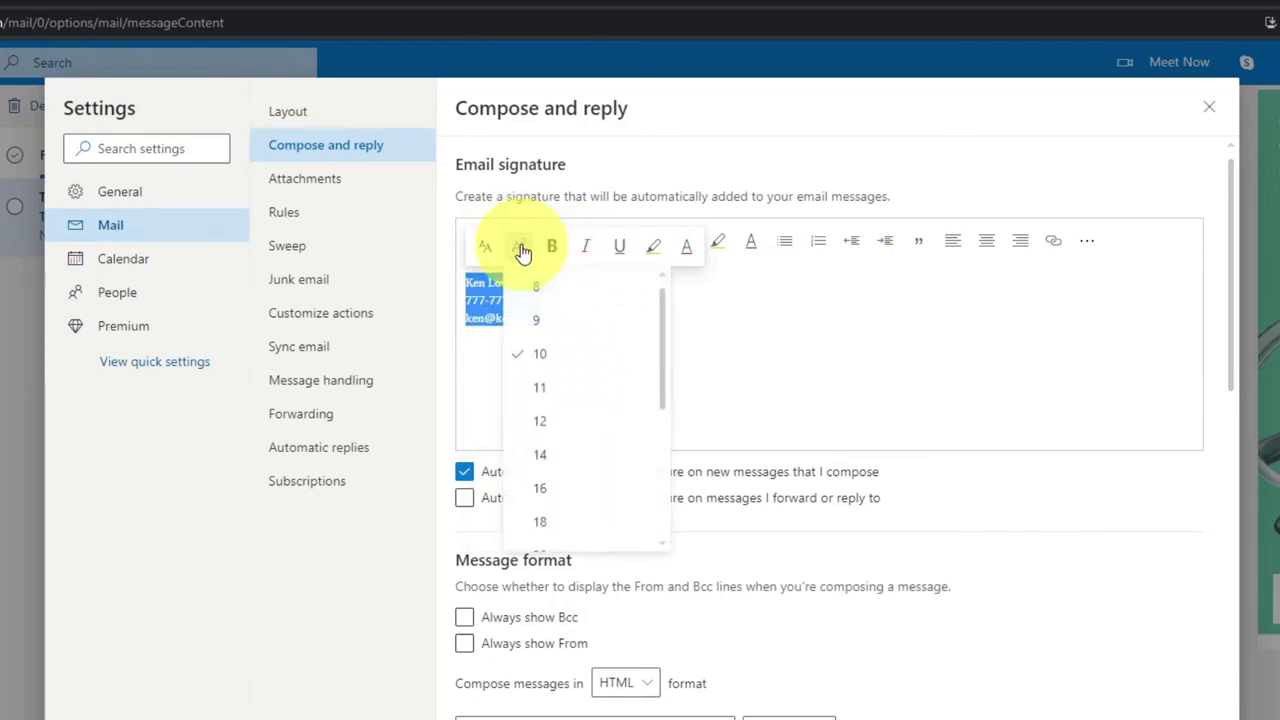
{"action": "left_click", "coordinate": [552, 494]}
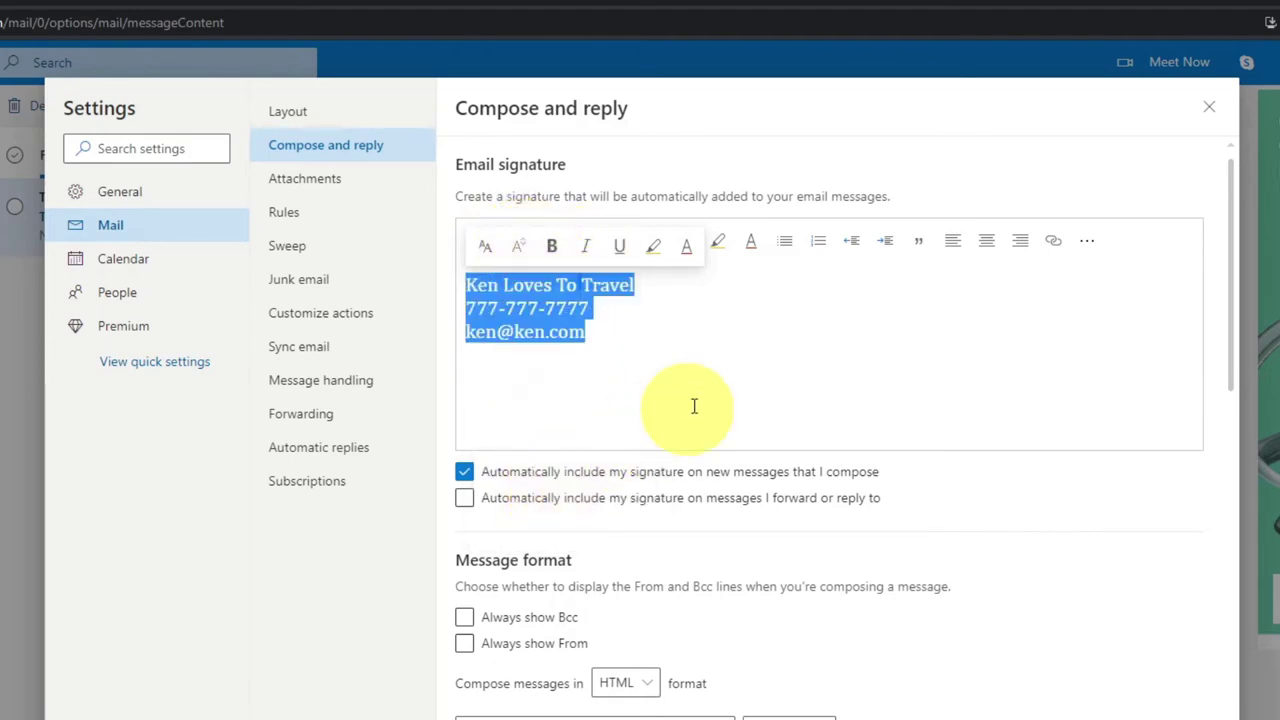
{"action": "left_click", "coordinate": [553, 248]}
{"action": "left_click", "coordinate": [587, 252]}
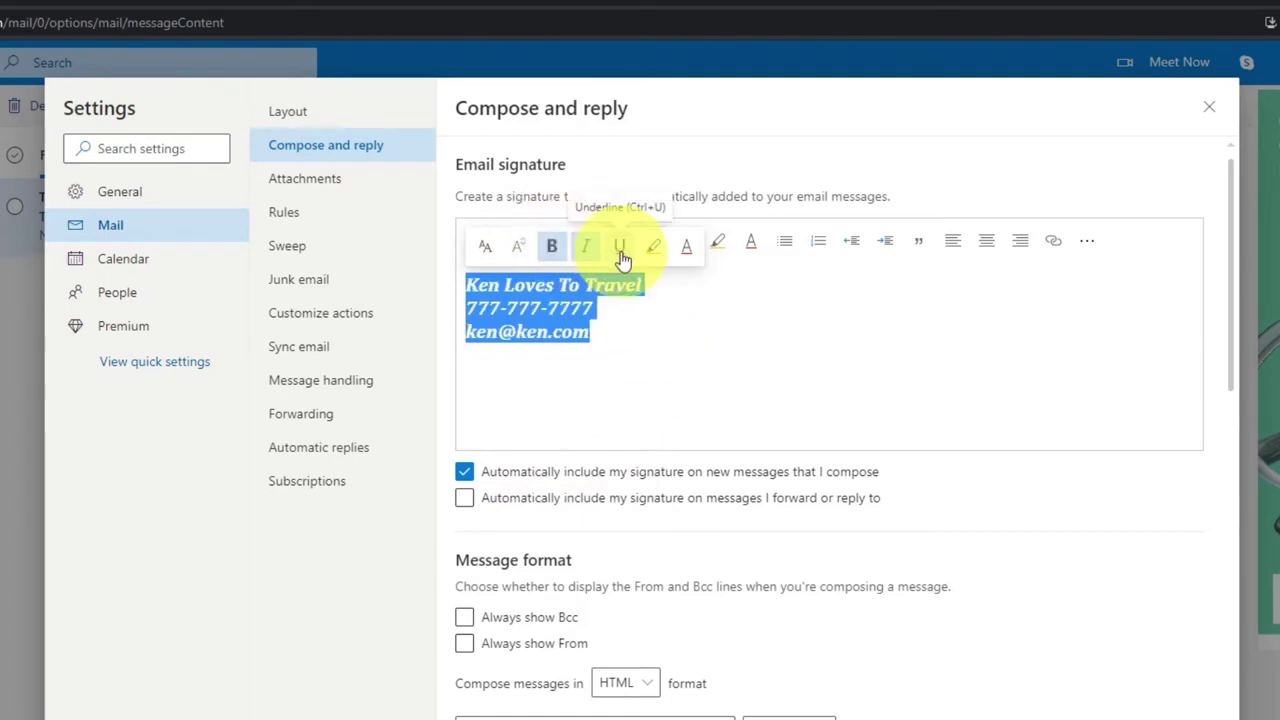
{"action": "left_click", "coordinate": [688, 250]}
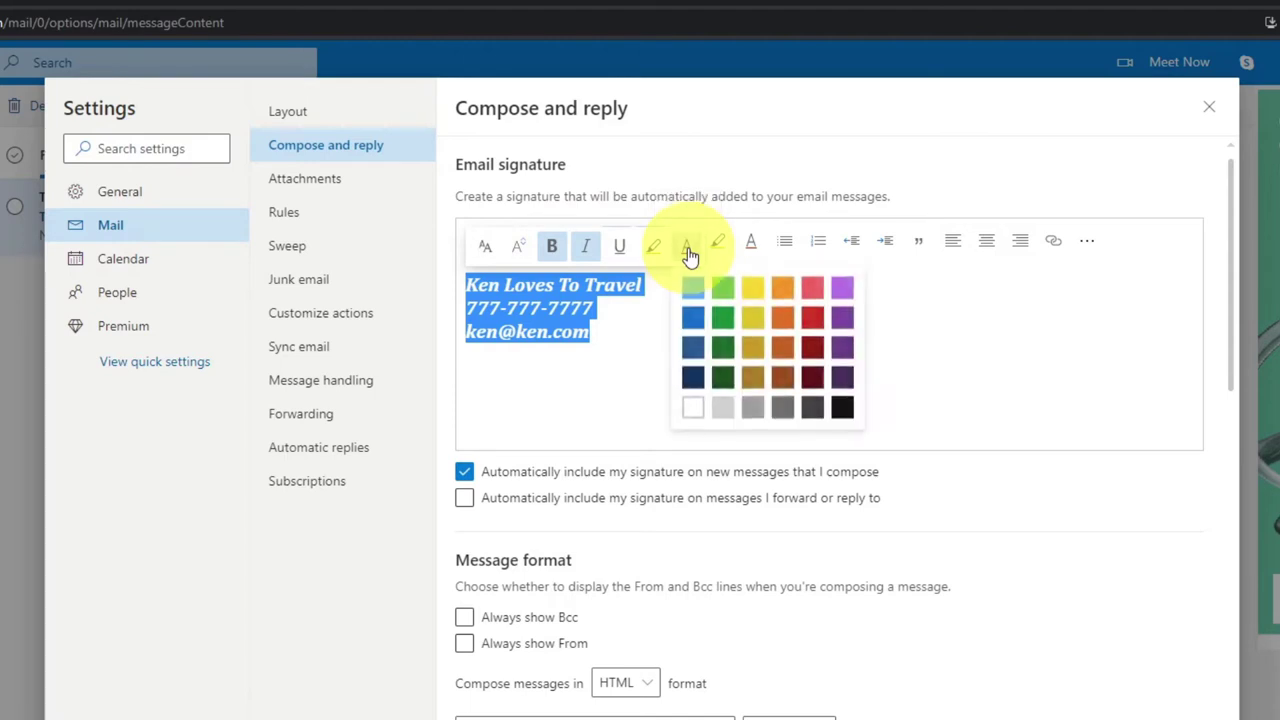
{"action": "left_click", "coordinate": [697, 330]}
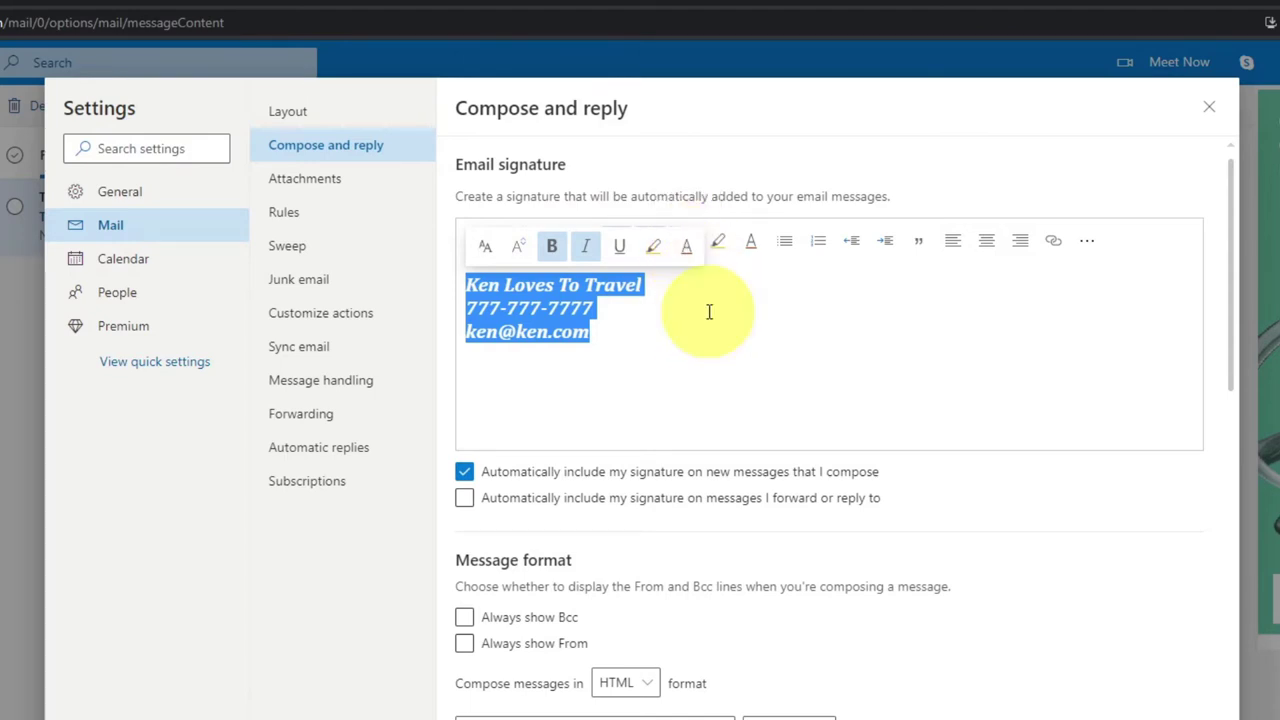
{"action": "left_click", "coordinate": [724, 344]}
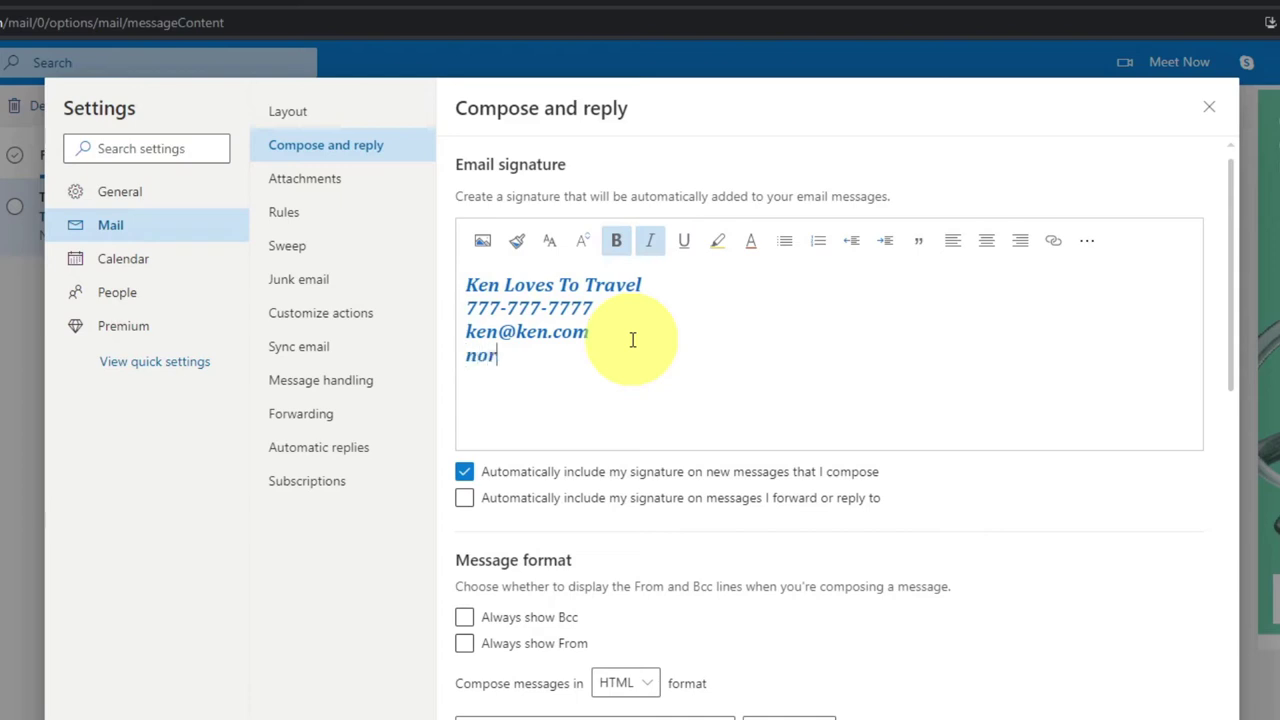
- Finish the fourth line northernvikingexplorer.com and select that whole line
{"action": "type", "text": "hernvikingexplorer.com"}
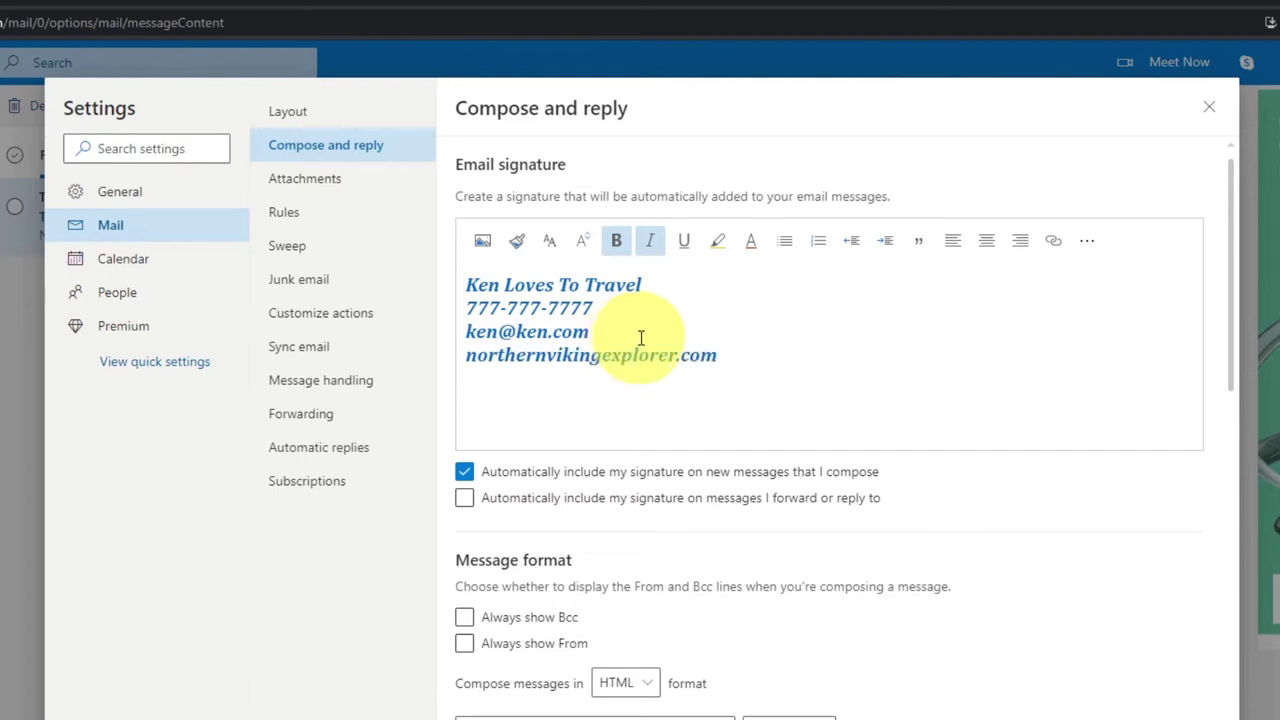
{"action": "left_click", "coordinate": [799, 374]}
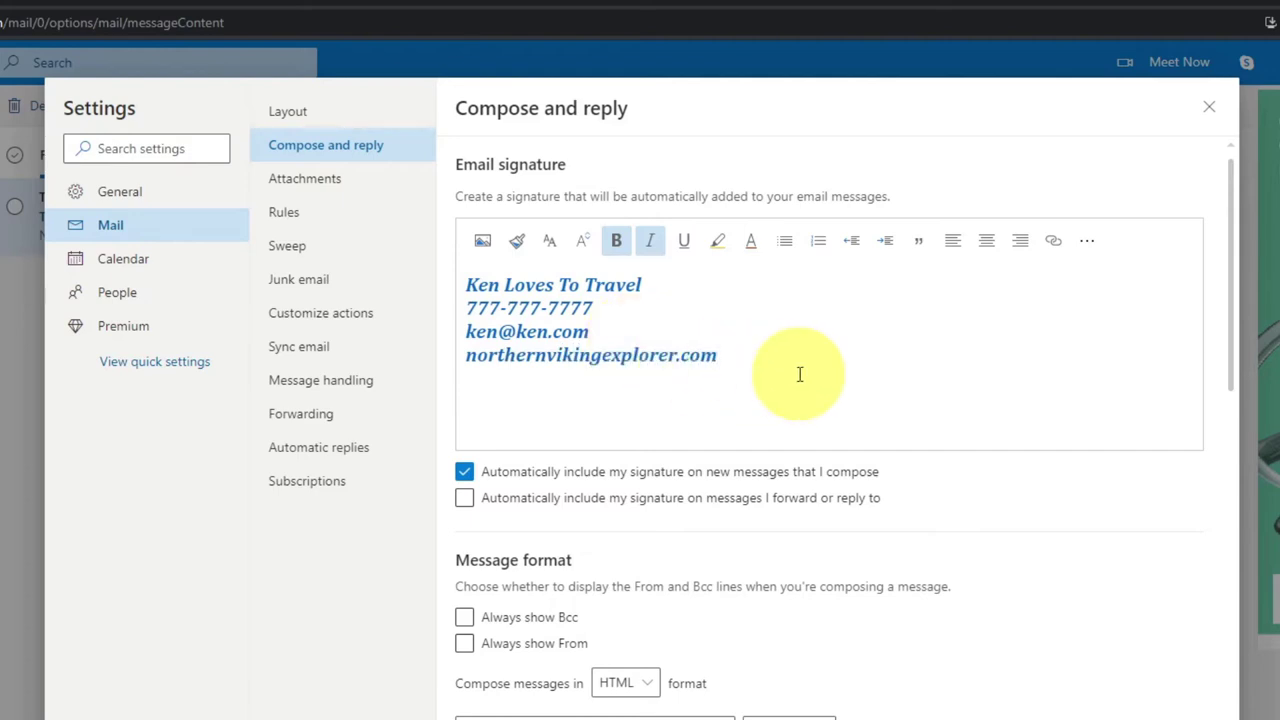
{"action": "left_click_drag", "start_coordinate": [787, 366], "coordinate": [462, 358]}
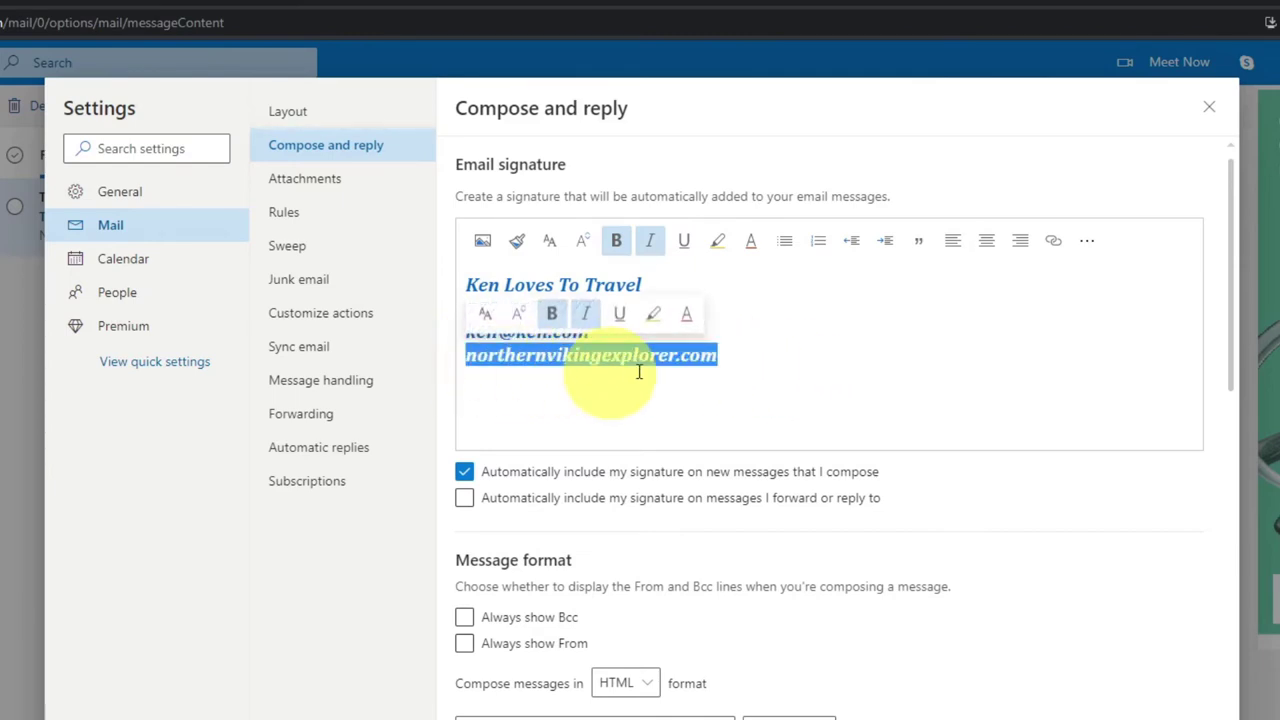
- Link the website line to northernvikingexplorer.com, retyping its display text as 'Visit Northern Viking Explorer'
{"action": "left_click", "coordinate": [1055, 245]}
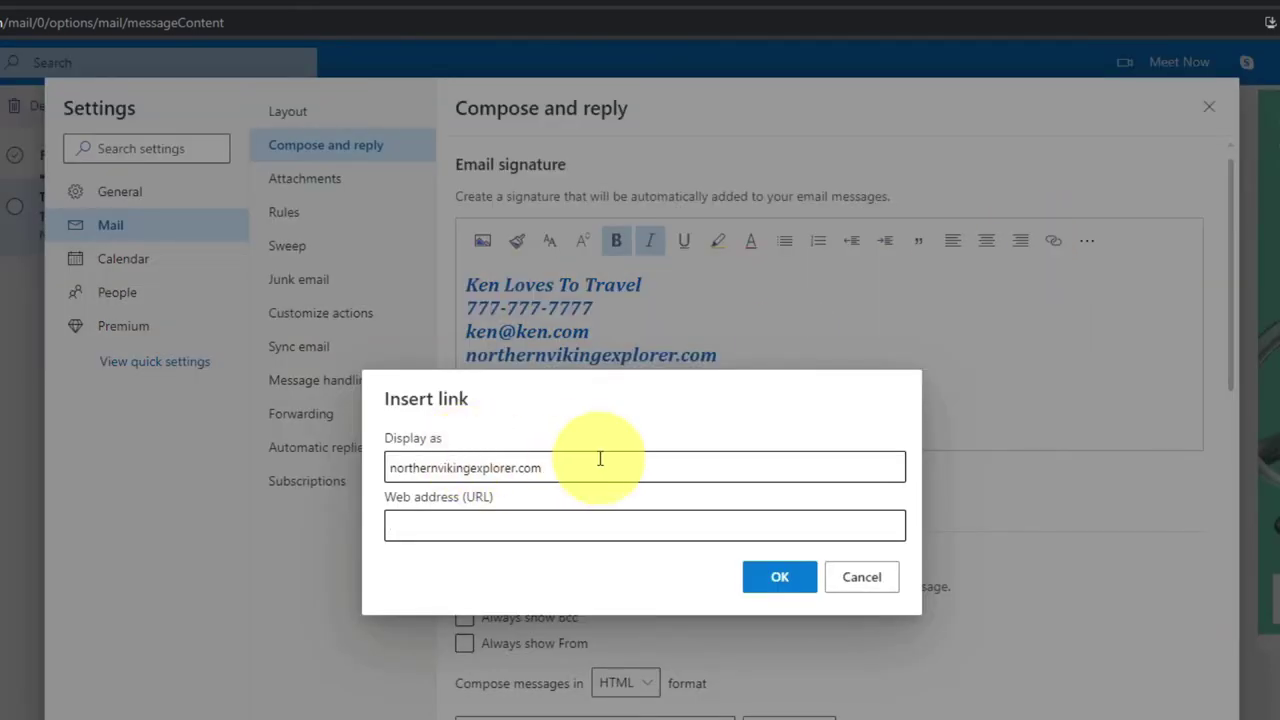
{"action": "left_click", "coordinate": [509, 522]}
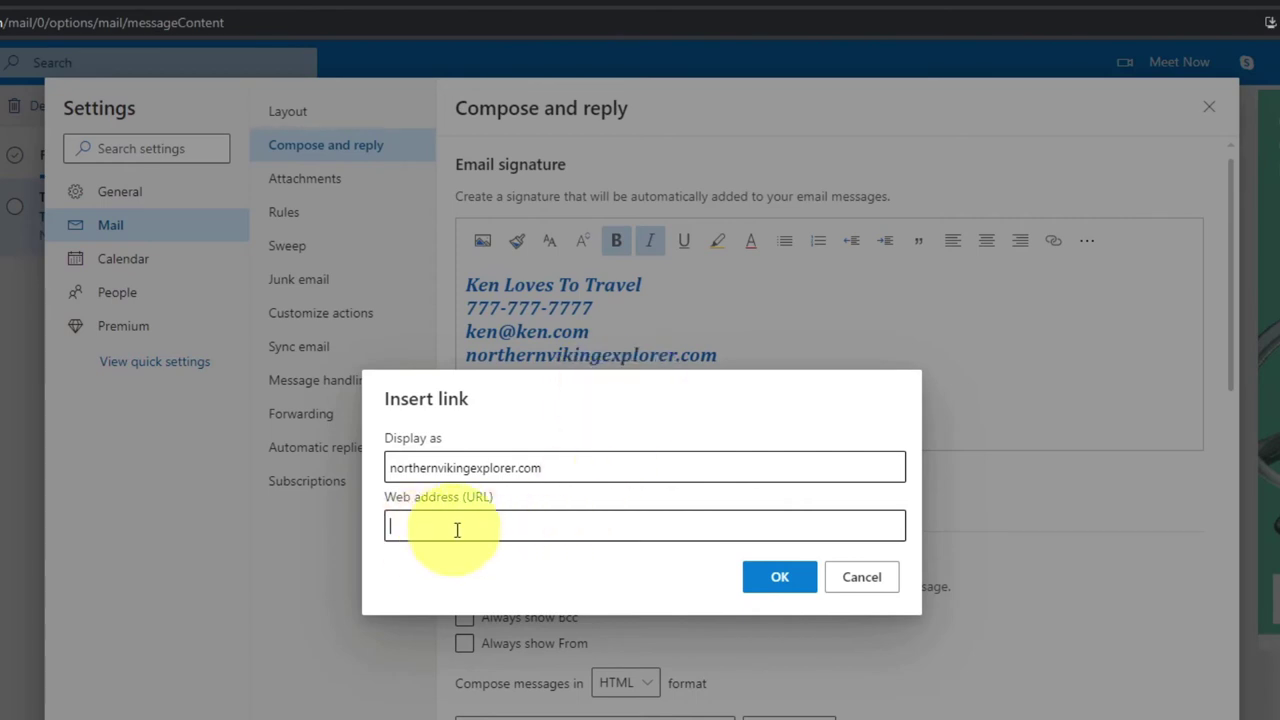
{"action": "left_click_drag", "start_coordinate": [575, 467], "coordinate": [393, 472]}
{"action": "key", "text": "ctrl+c"}
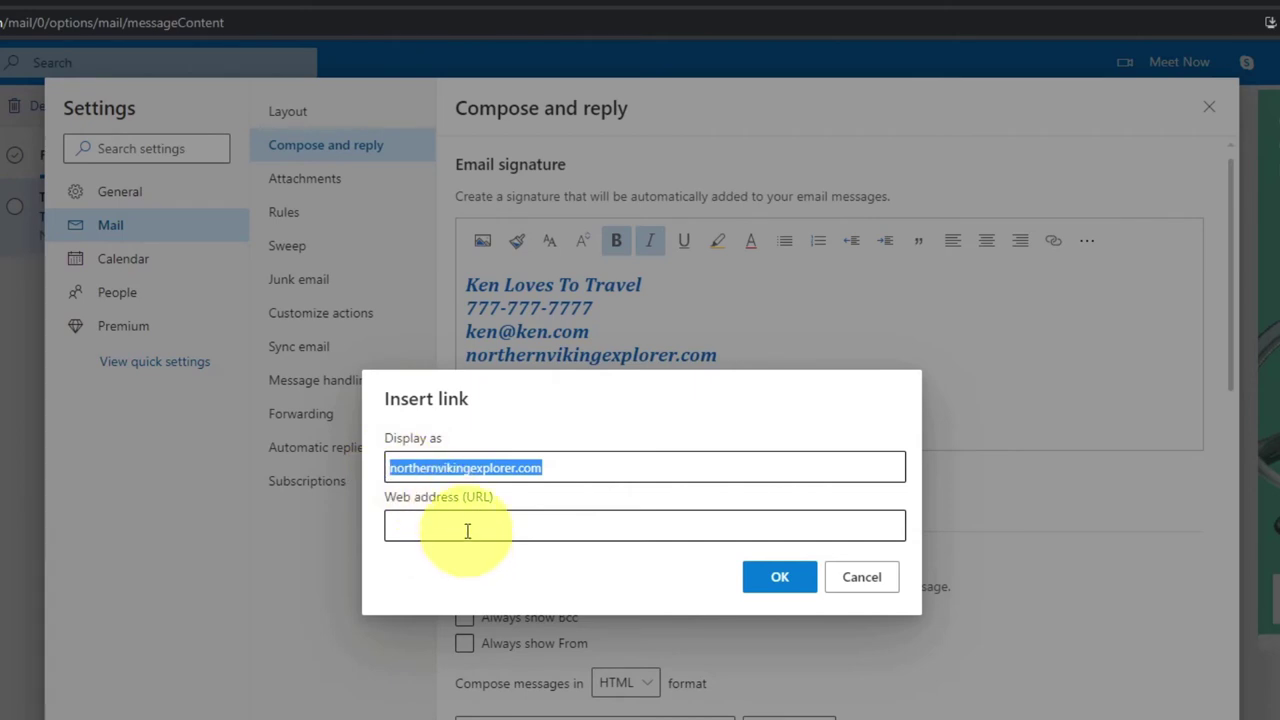
{"action": "left_click", "coordinate": [460, 524]}
{"action": "key", "text": "ctrl+v"}
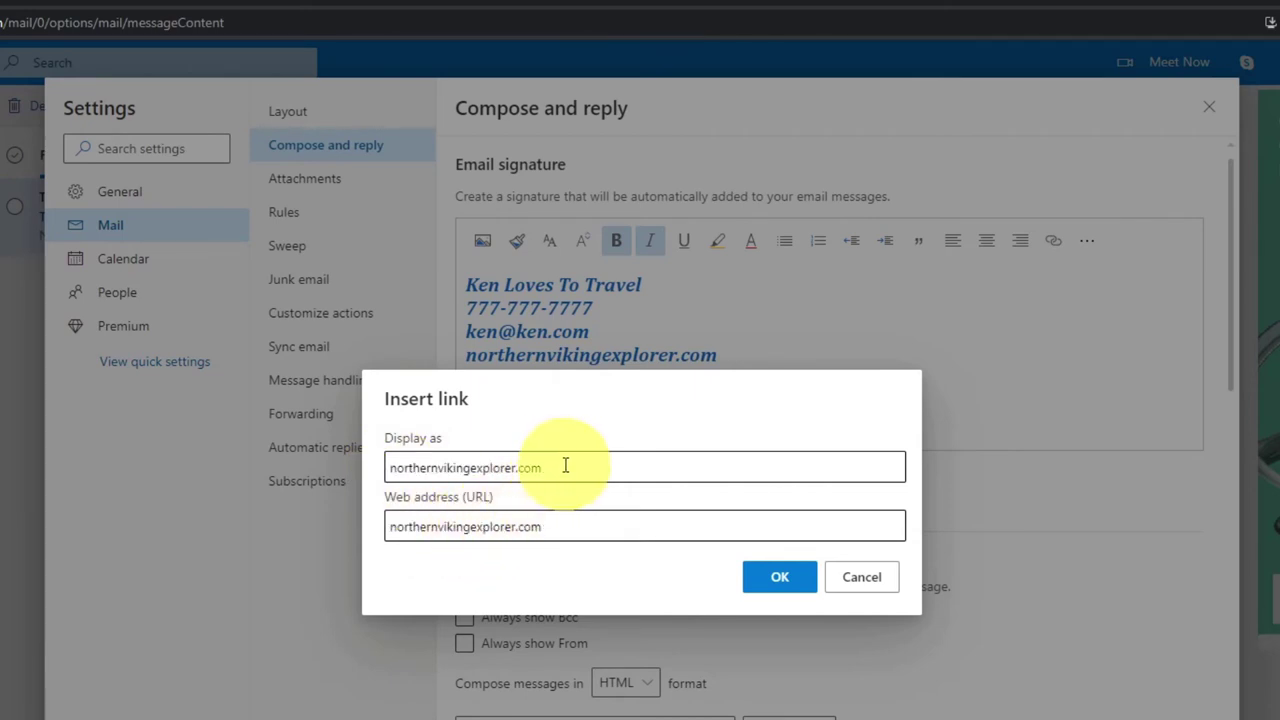
{"action": "left_click_drag", "start_coordinate": [568, 465], "coordinate": [328, 474]}
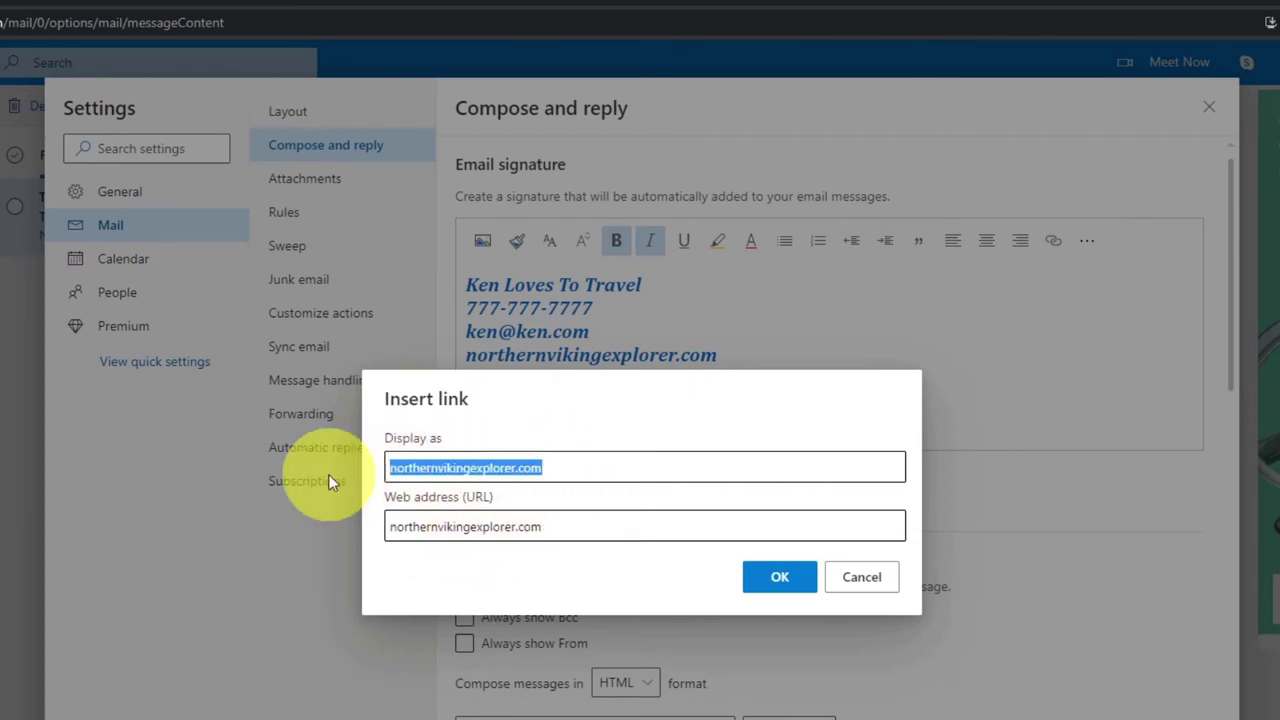
{"action": "type", "text": "Nor"}
{"action": "key", "text": "BackSpace"}
{"action": "key", "text": "BackSpace"}
{"action": "key", "text": "BackSpace"}
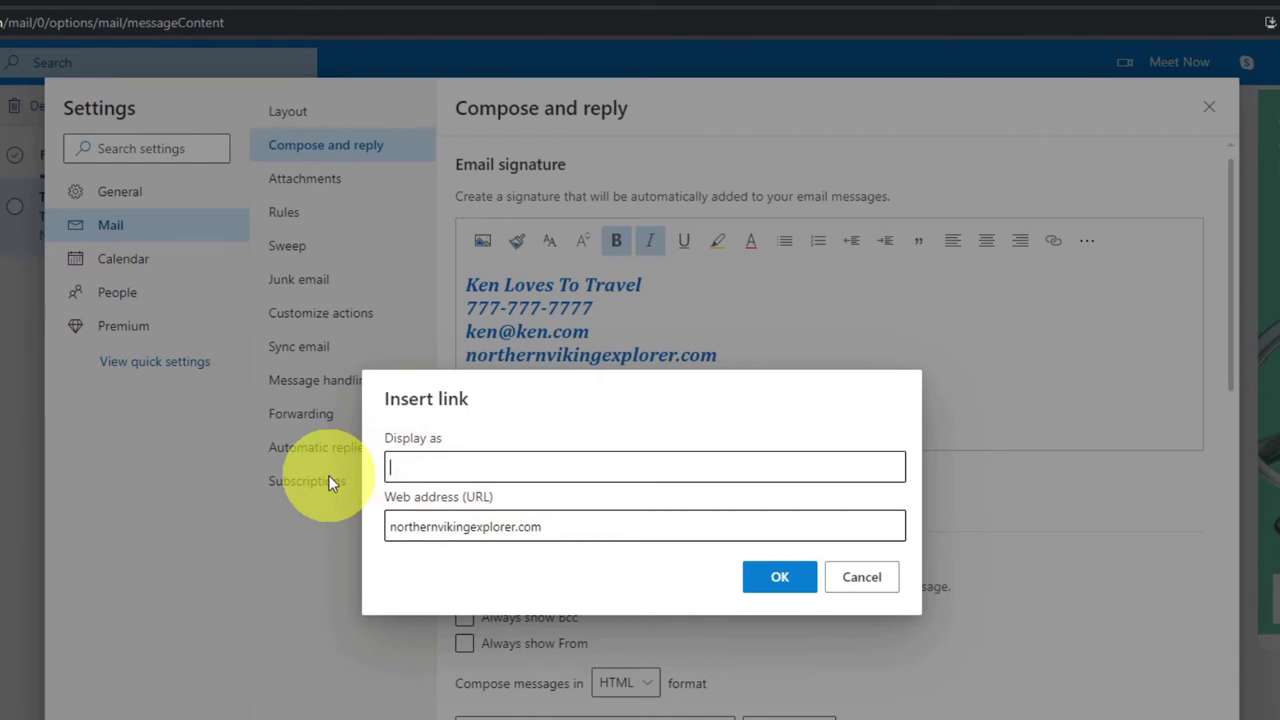
{"action": "type", "text": "Visit Northern Viking "}
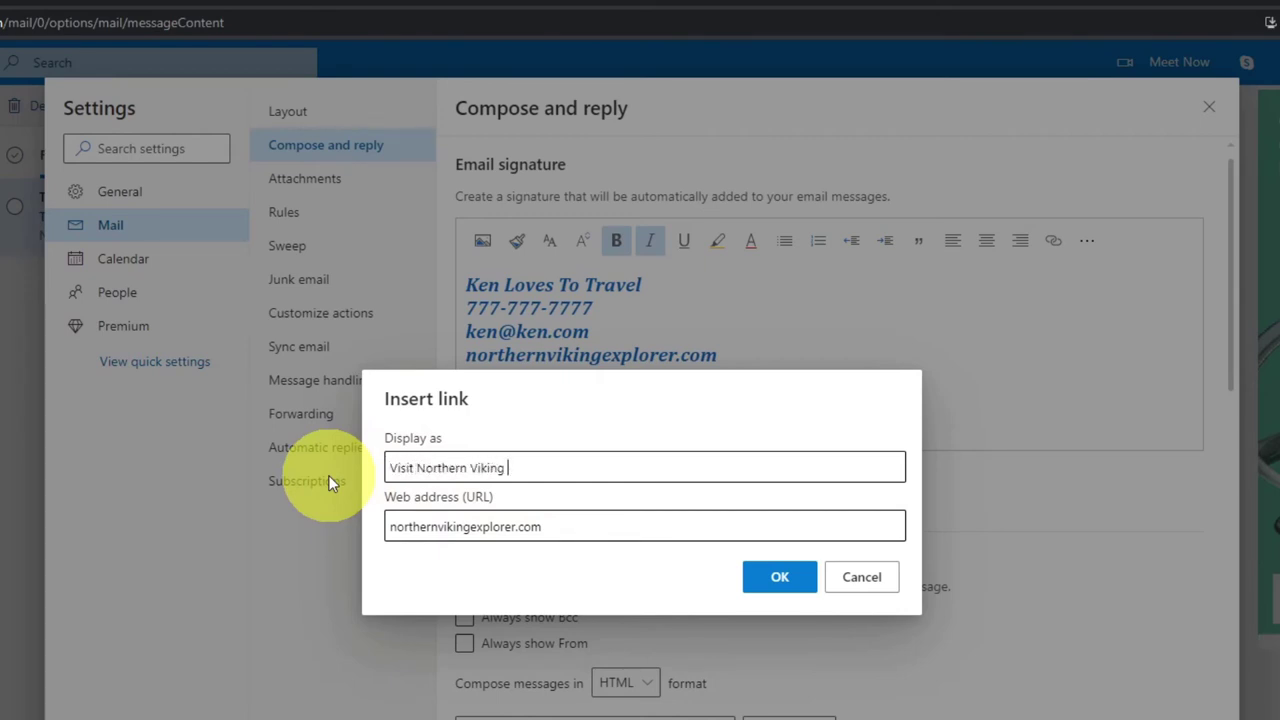
{"action": "type", "text": "Explorer Website"}
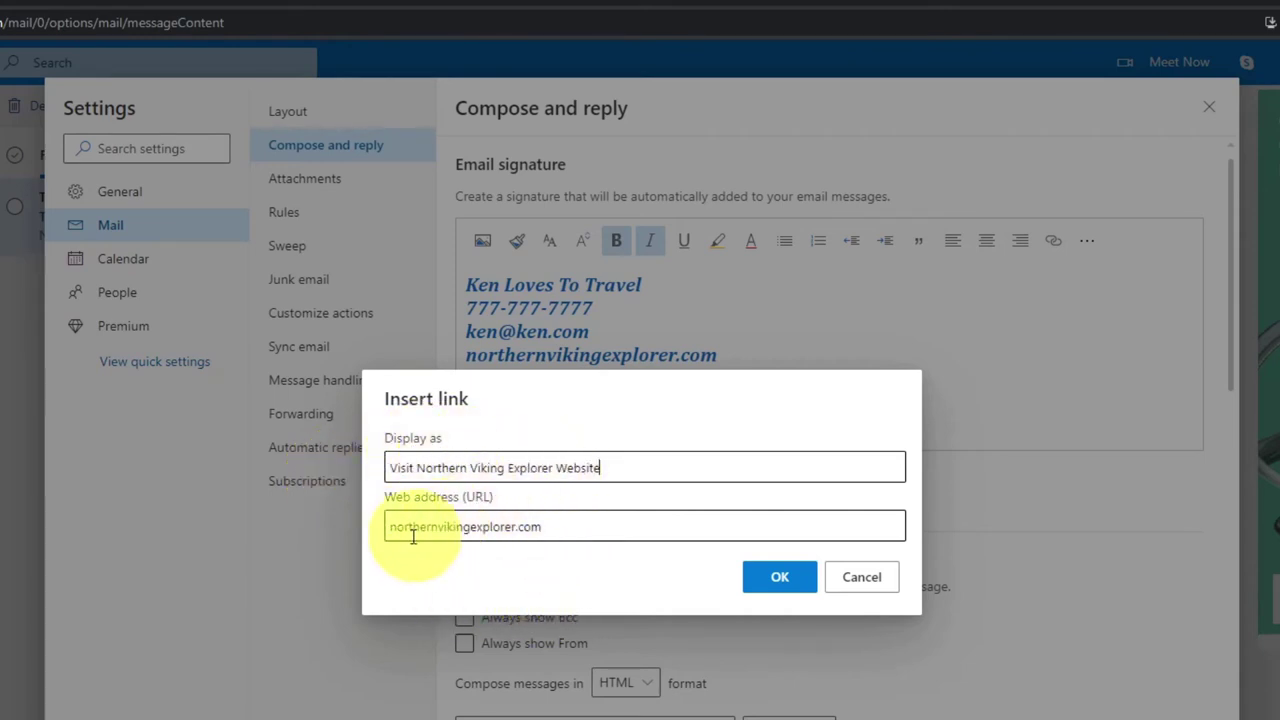
- Confirm the link, then turn off italic and underline for the next line
{"action": "left_click", "coordinate": [783, 583]}
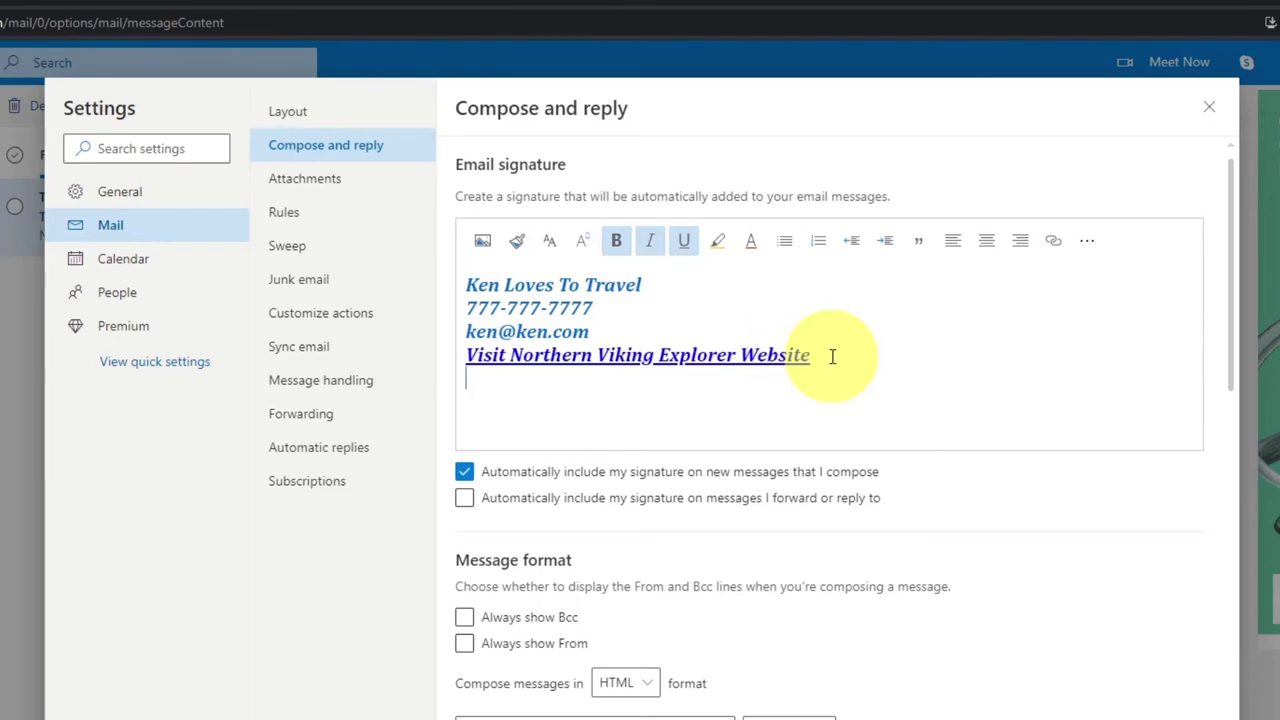
{"action": "key", "text": "ctrl+i"}
{"action": "key", "text": "ctrl+u"}
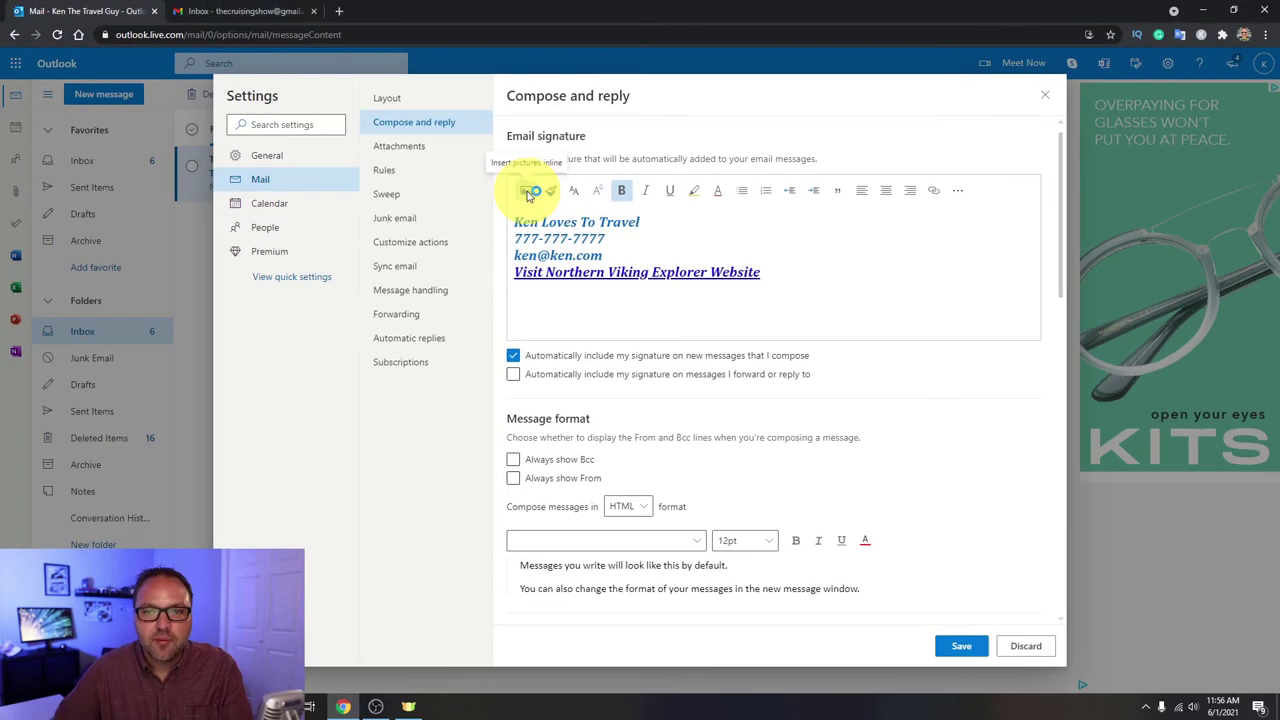
- Insert the LOGO BLACK AUG 2019 image from the Desktop into the signature
{"action": "left_click", "coordinate": [484, 246]}
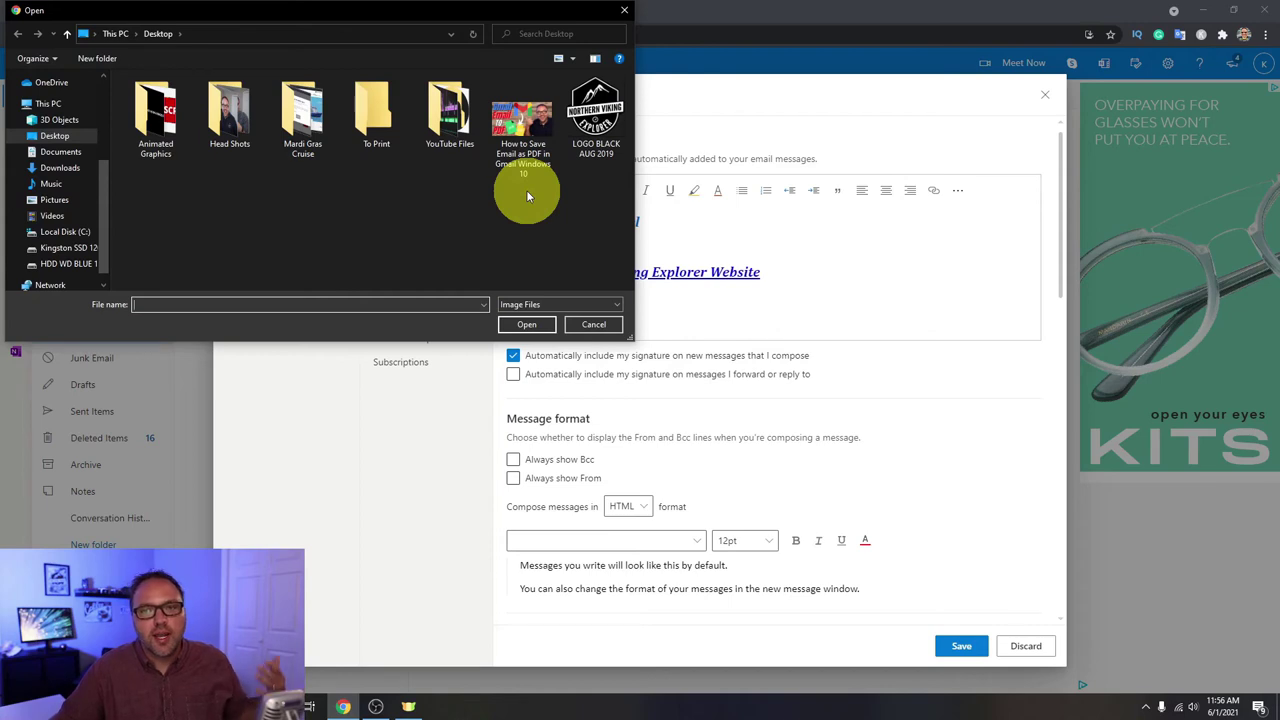
{"action": "left_click", "coordinate": [600, 116]}
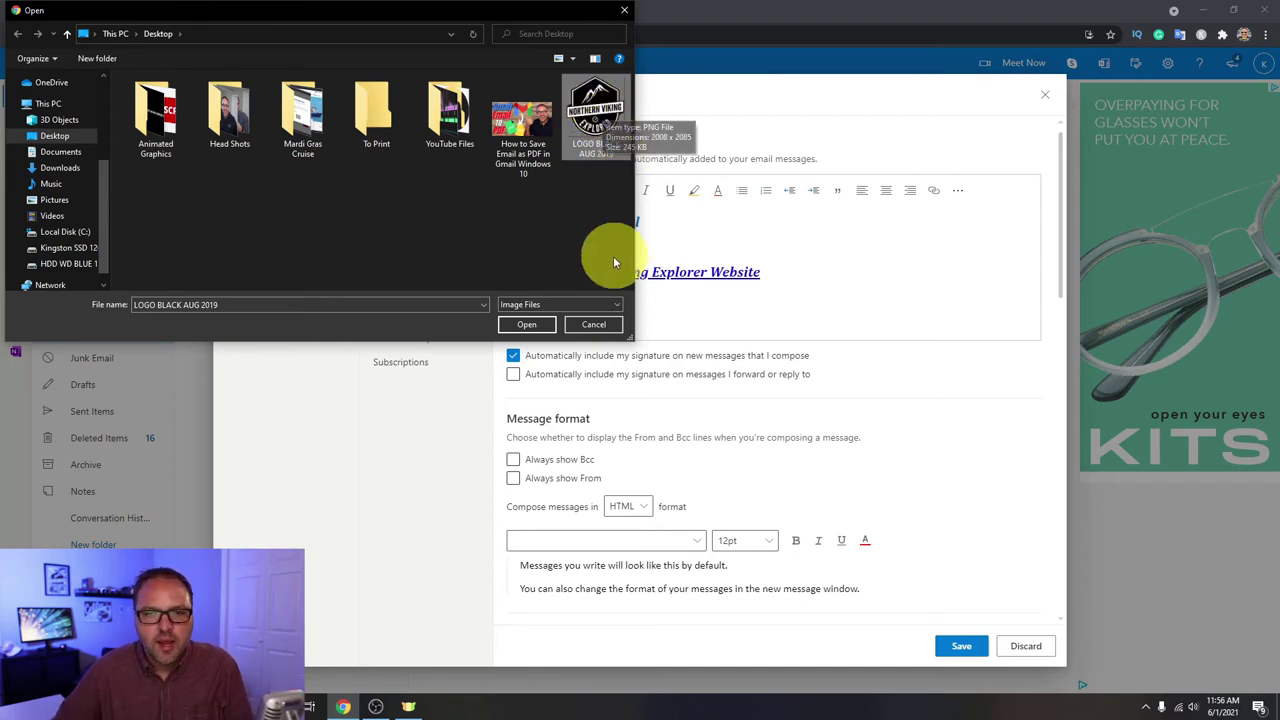
{"action": "left_click", "coordinate": [527, 324]}
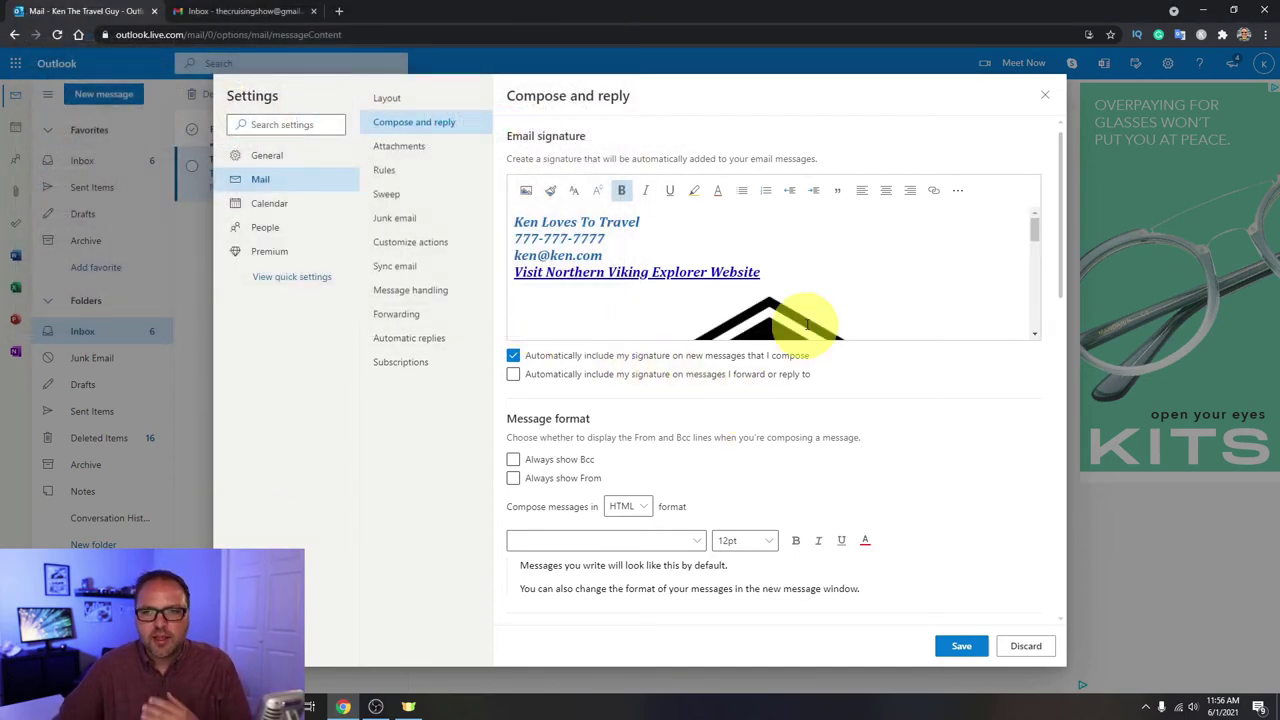
- Resize the large logo down to a small badge beneath the website link
{"action": "scroll", "coordinate": [893, 277], "scroll_direction": "down", "scroll_amount": 3}
{"action": "scroll", "coordinate": [893, 277], "scroll_direction": "down", "scroll_amount": 2}
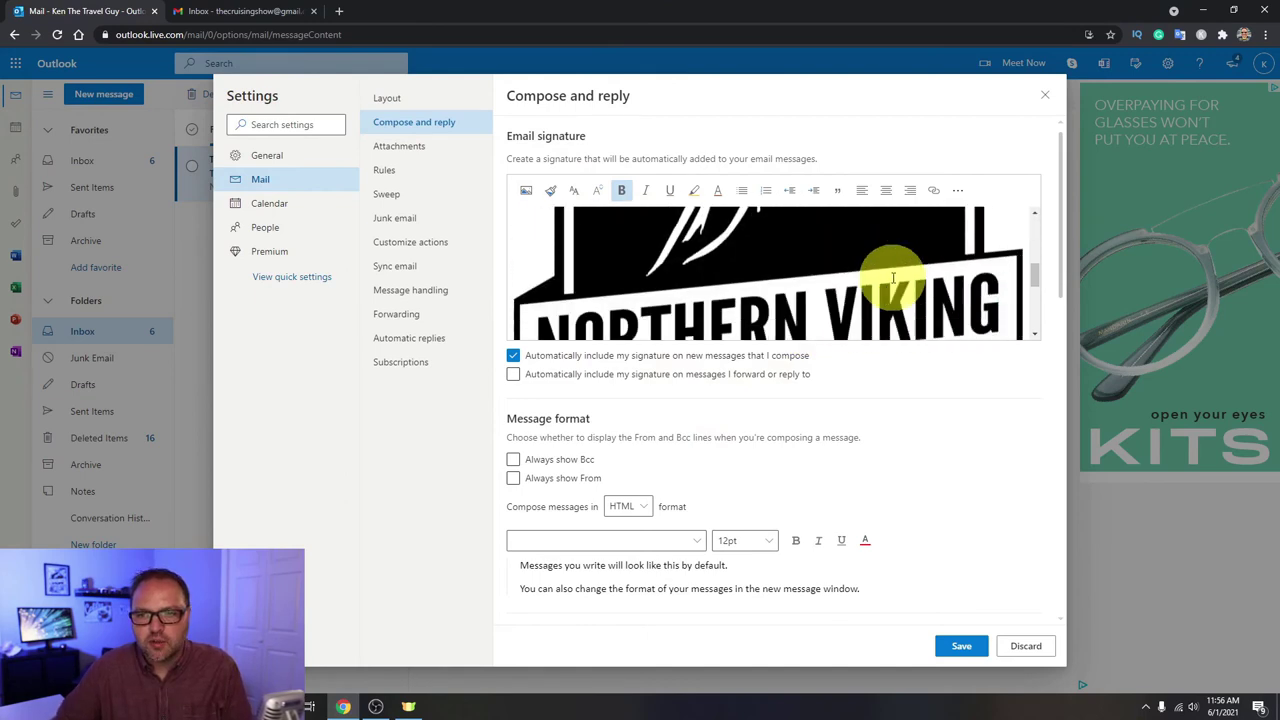
{"action": "scroll", "coordinate": [895, 276], "scroll_direction": "up", "scroll_amount": 5}
{"action": "scroll", "coordinate": [895, 276], "scroll_direction": "down", "scroll_amount": 6}
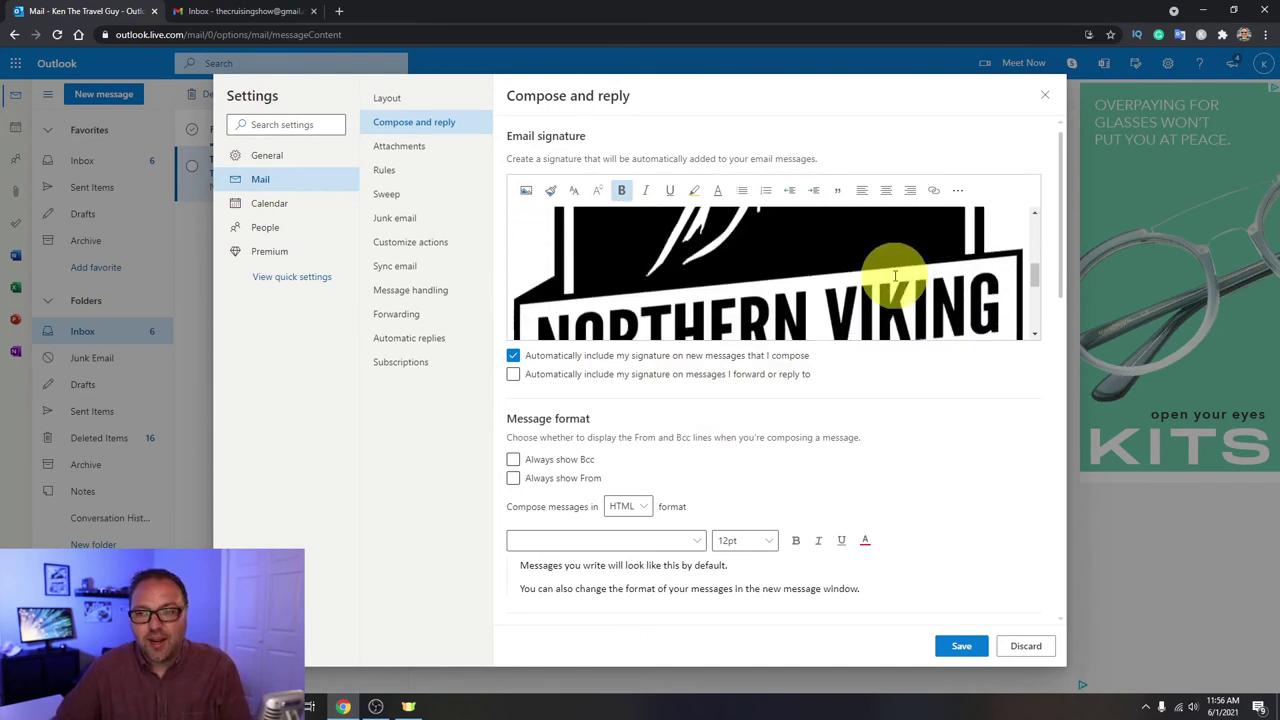
{"action": "scroll", "coordinate": [895, 272], "scroll_direction": "down", "scroll_amount": 4}
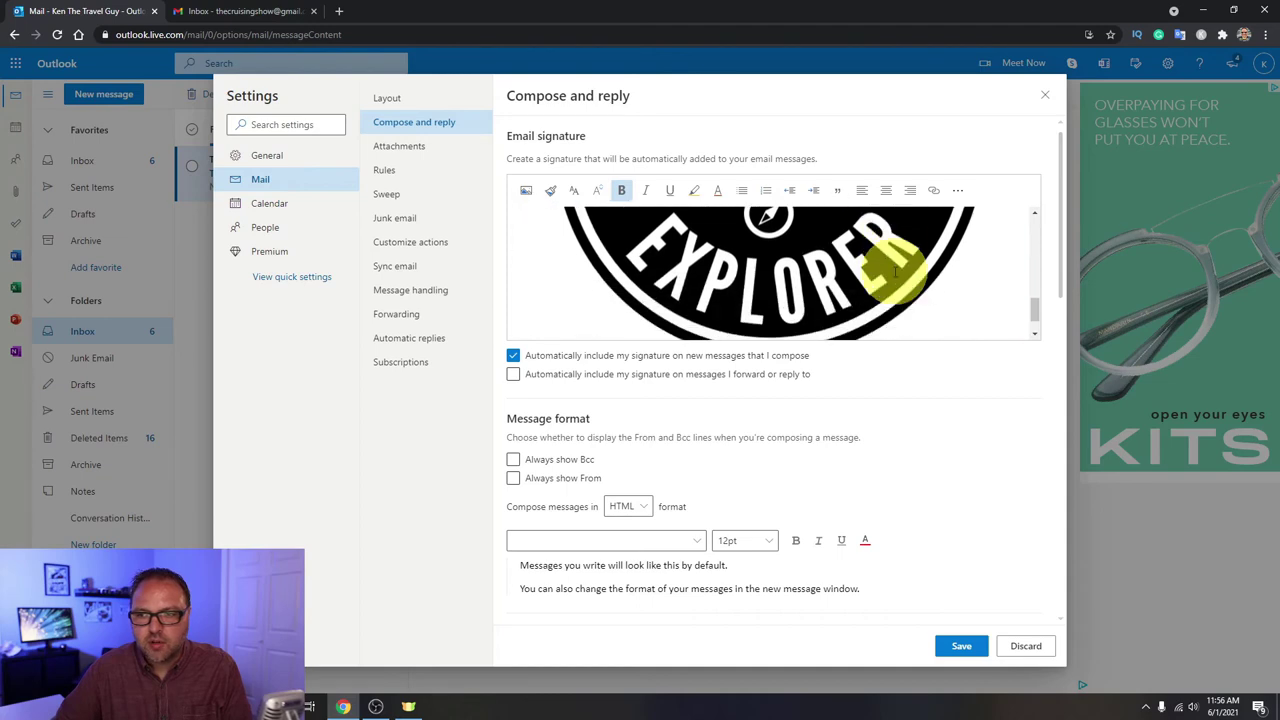
{"action": "scroll", "coordinate": [863, 284], "scroll_direction": "down", "scroll_amount": 2}
{"action": "scroll", "coordinate": [866, 263], "scroll_direction": "up", "scroll_amount": 2}
{"action": "left_click", "coordinate": [905, 262]}
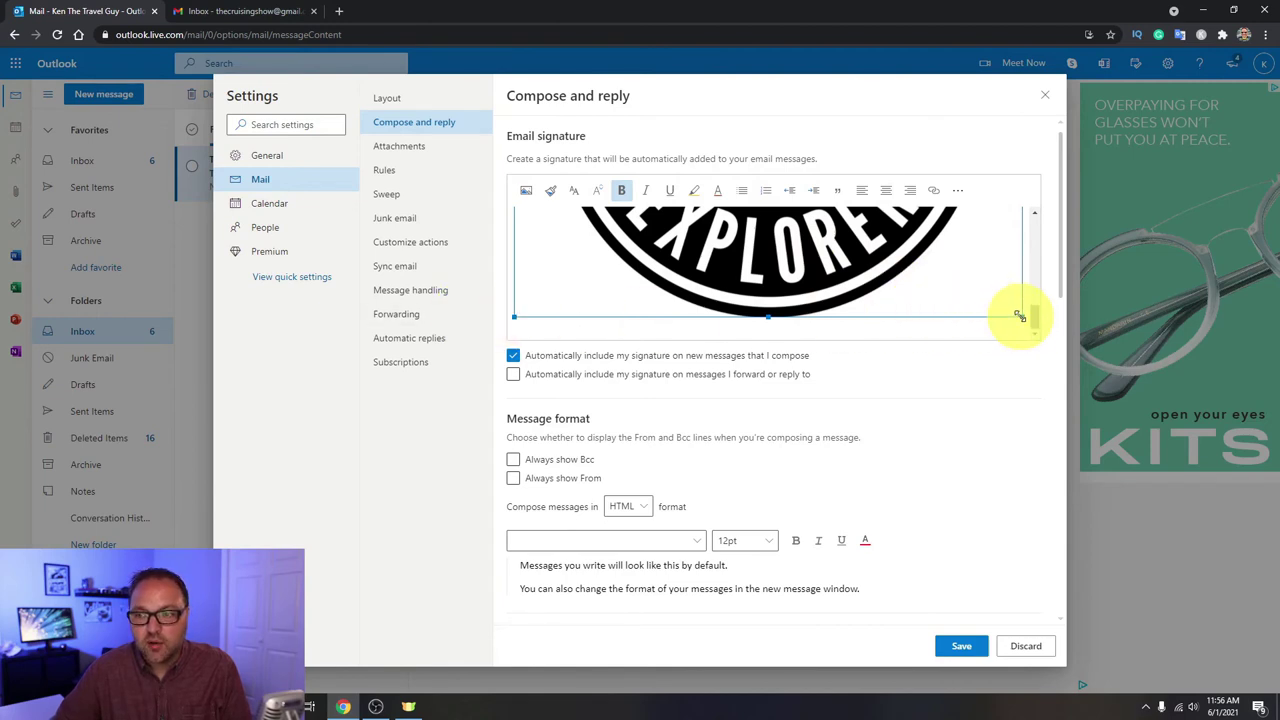
{"action": "mouse_move", "coordinate": [1019, 316]}
{"action": "left_mouse_down"}
{"action": "mouse_move", "coordinate": [949, 280]}
{"action": "mouse_move", "coordinate": [634, 209]}
{"action": "mouse_move", "coordinate": [571, 240]}
{"action": "mouse_move", "coordinate": [565, 228]}
{"action": "mouse_move", "coordinate": [596, 259]}
{"action": "left_mouse_up"}
- Deselect the resized logo and save the finished signature in the Compose and reply settings
{"action": "left_click", "coordinate": [674, 266]}
{"action": "scroll", "coordinate": [766, 303], "scroll_direction": "up", "scroll_amount": 2}
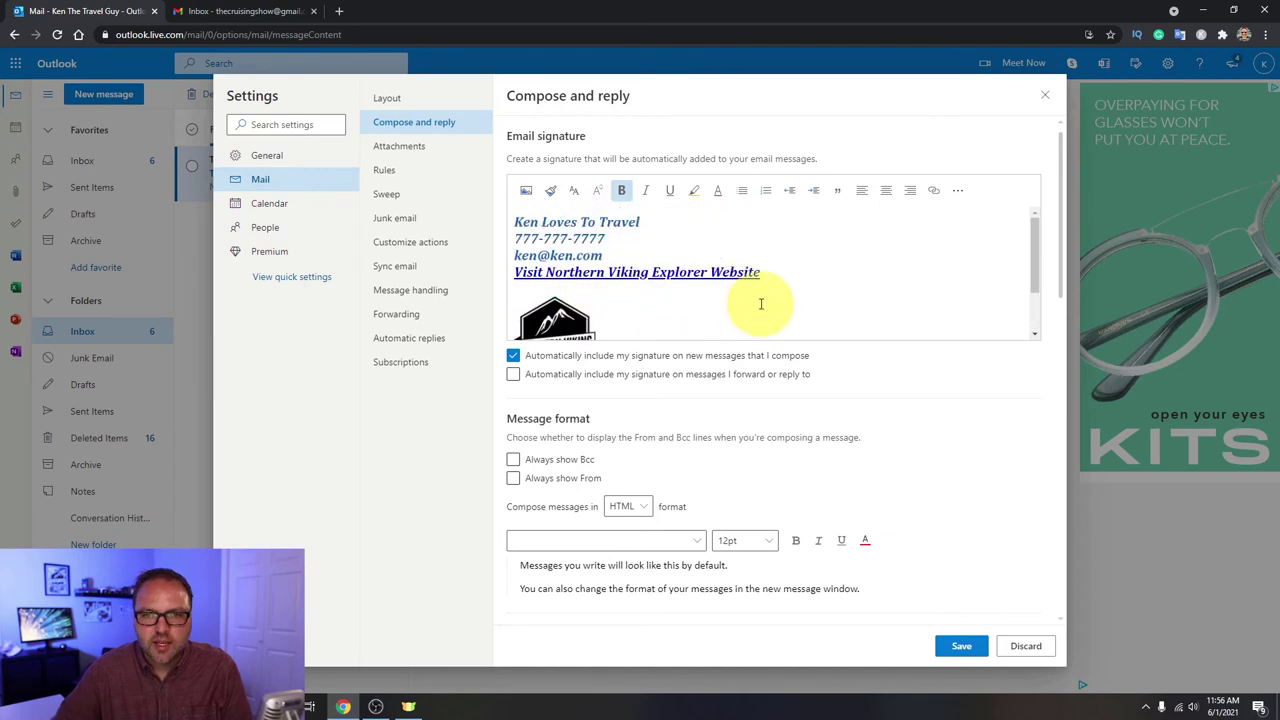
{"action": "scroll", "coordinate": [769, 300], "scroll_direction": "up", "scroll_amount": 1}
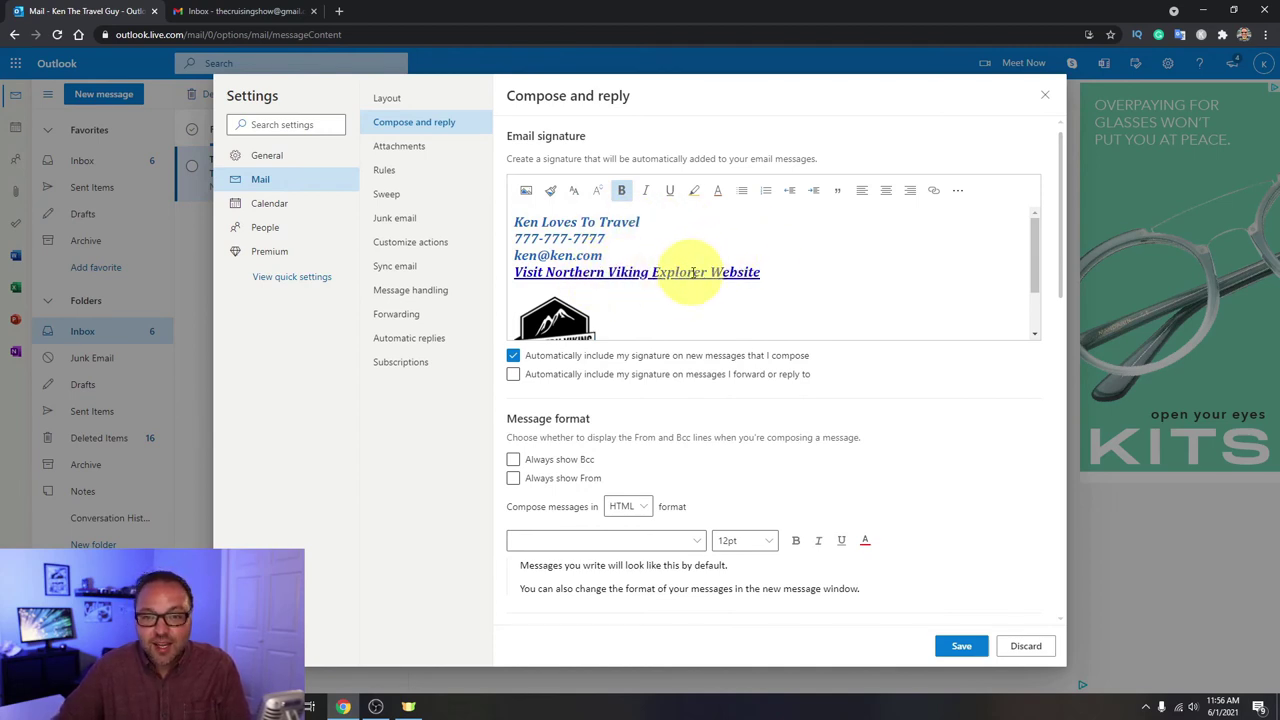
{"action": "scroll", "coordinate": [596, 275], "scroll_direction": "down", "scroll_amount": 1}
{"action": "scroll", "coordinate": [706, 277], "scroll_direction": "up", "scroll_amount": 1}
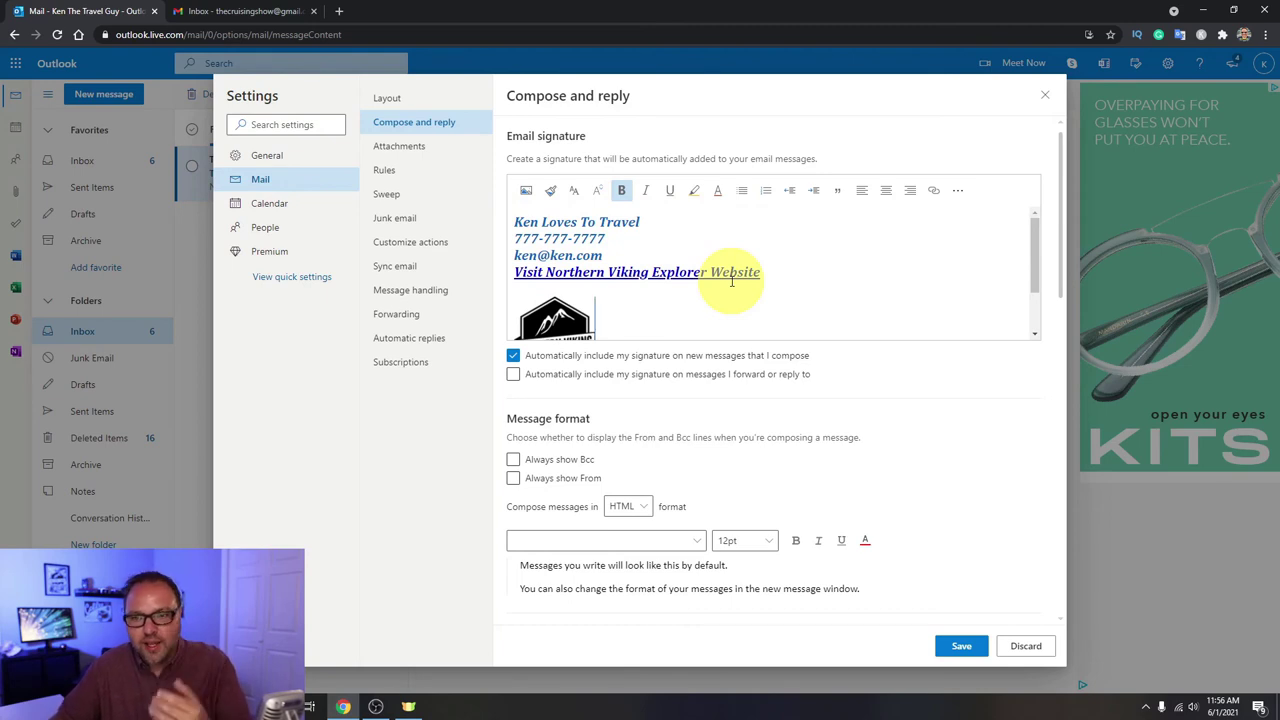
{"action": "scroll", "coordinate": [963, 386], "scroll_direction": "down", "scroll_amount": 3}
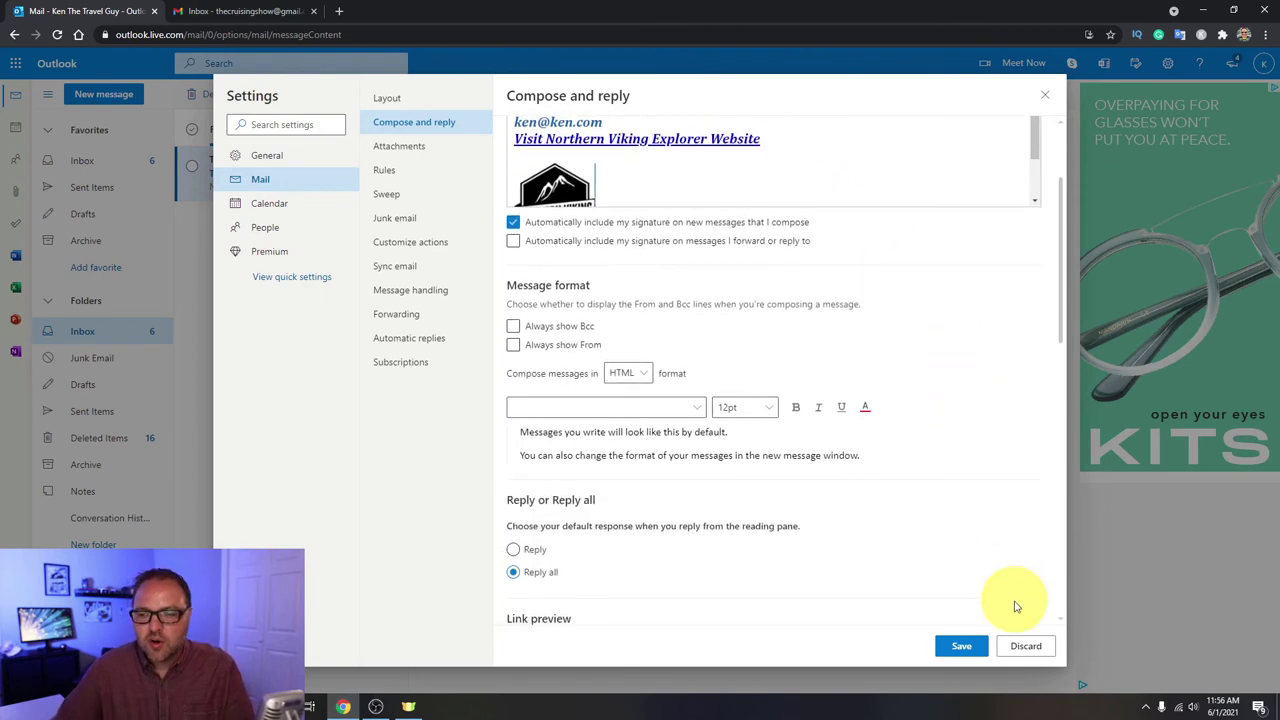
{"action": "left_click", "coordinate": [964, 650]}
{"action": "left_click", "coordinate": [962, 650]}
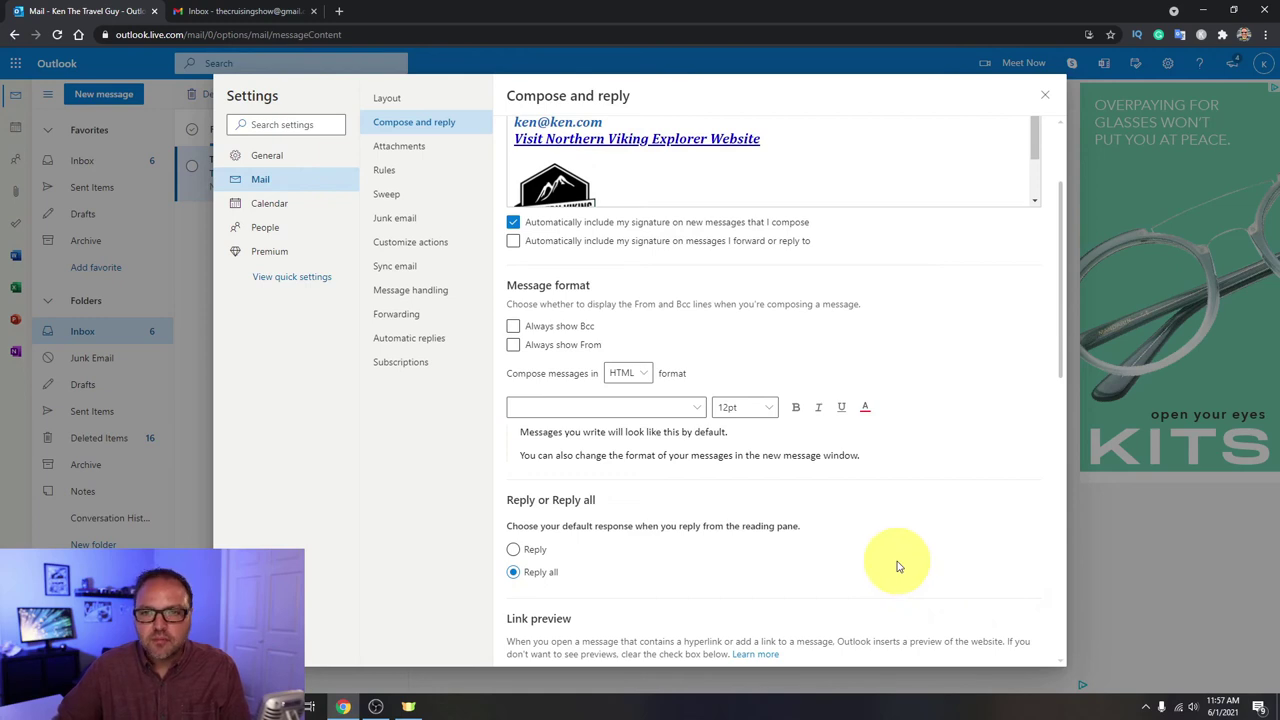
- Send a new email titled 'This is a test' to the suggested Gmail contact
{"action": "left_click", "coordinate": [1045, 101]}
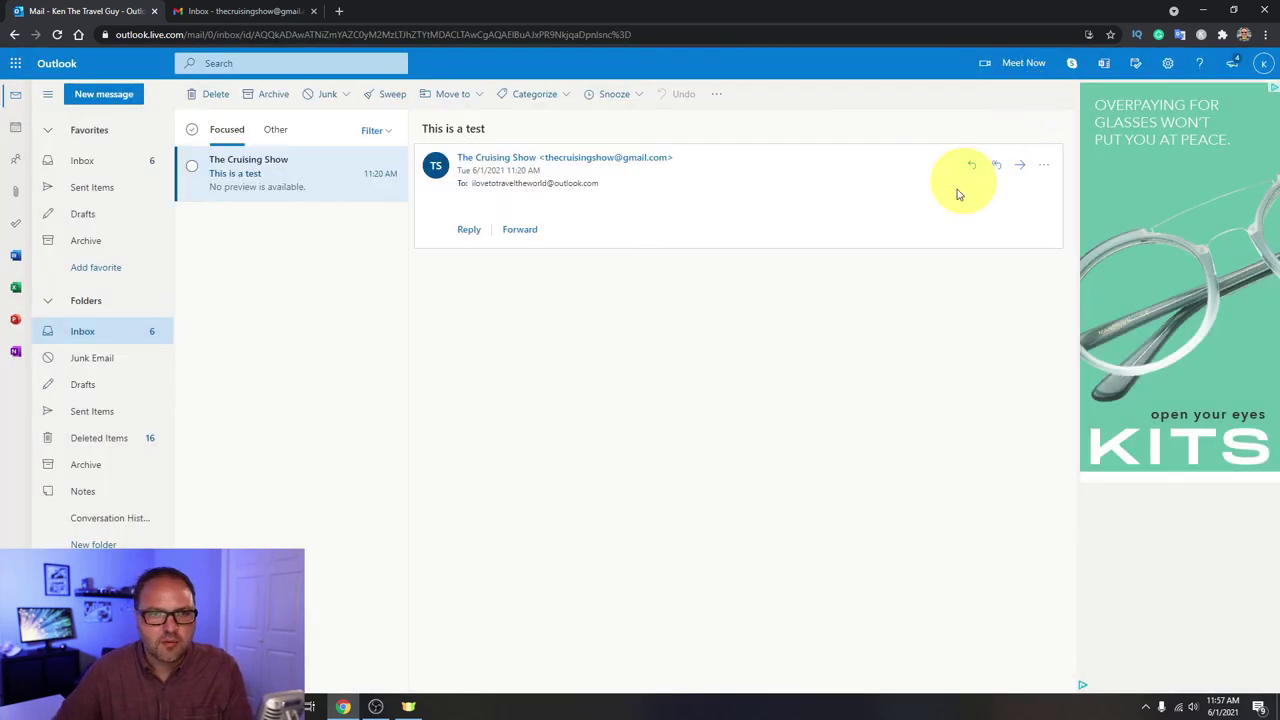
{"action": "left_click", "coordinate": [112, 98]}
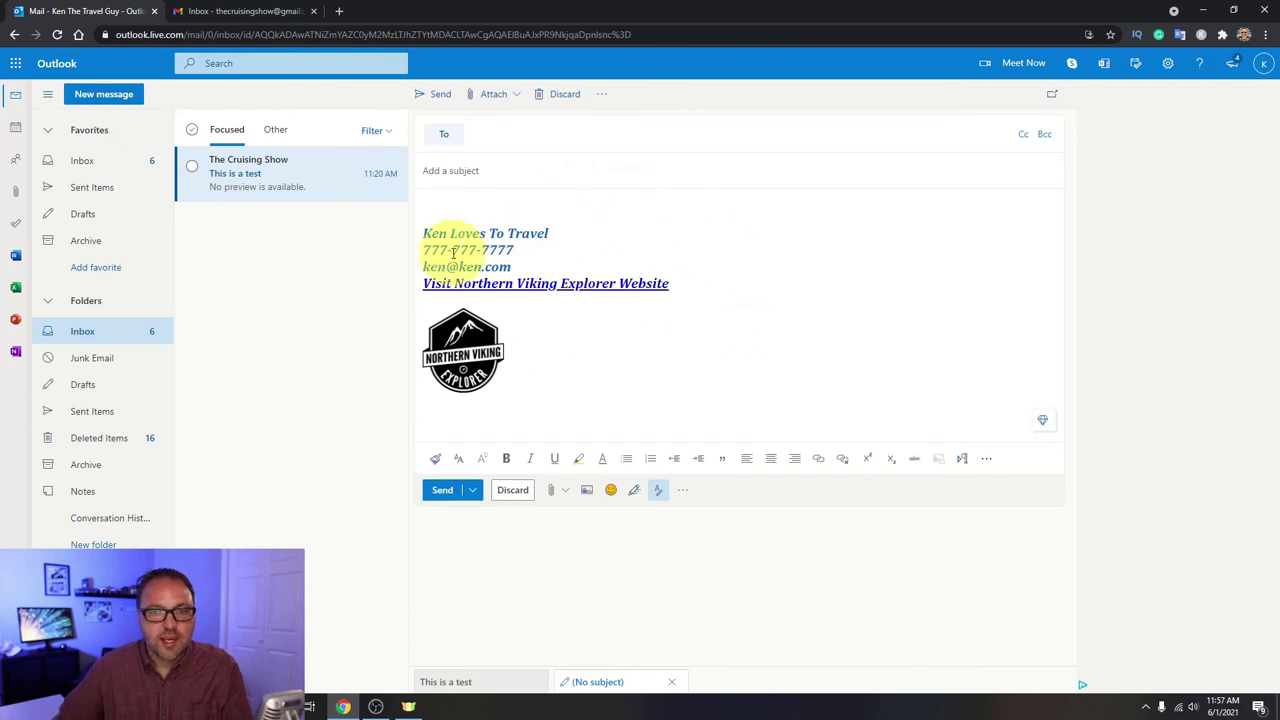
{"action": "left_click", "coordinate": [514, 137]}
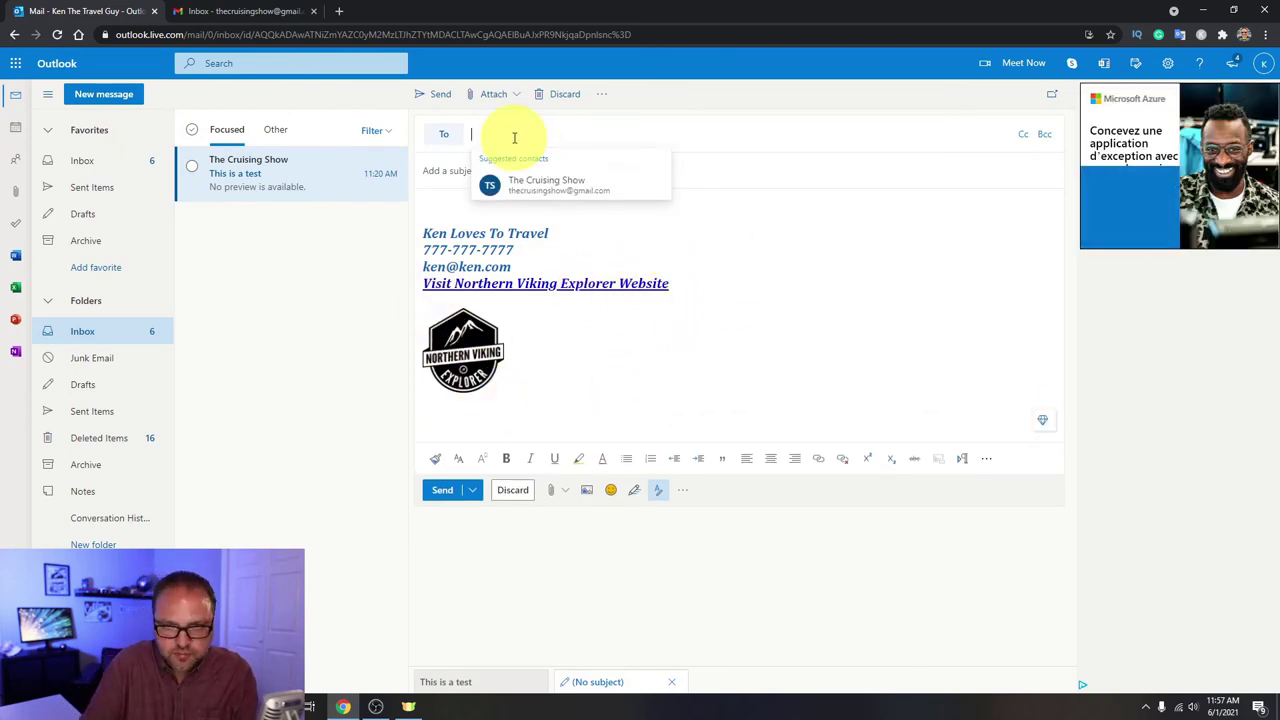
{"action": "left_click", "coordinate": [546, 180]}
{"action": "left_click", "coordinate": [521, 172]}
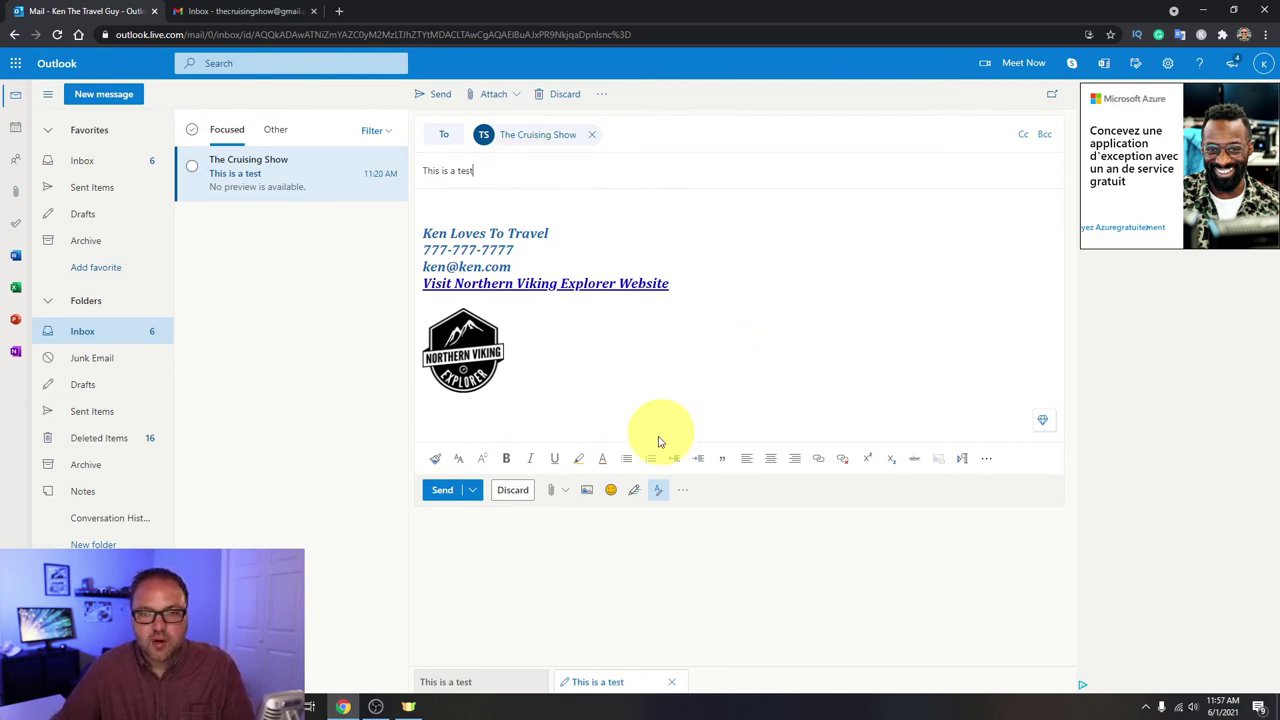
{"action": "left_click", "coordinate": [443, 495]}
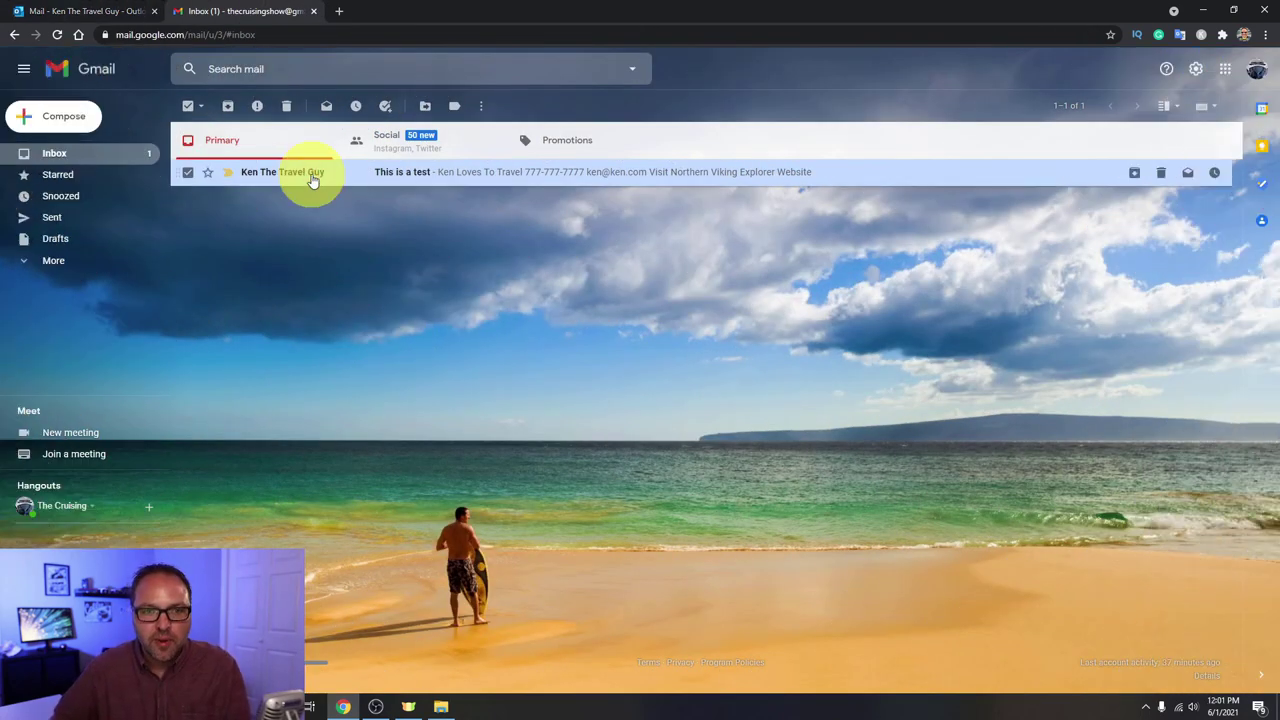
- Open the 'This is a test' email in Gmail and follow its Visit Northern Viking Explorer Website link
{"action": "left_click", "coordinate": [312, 178]}
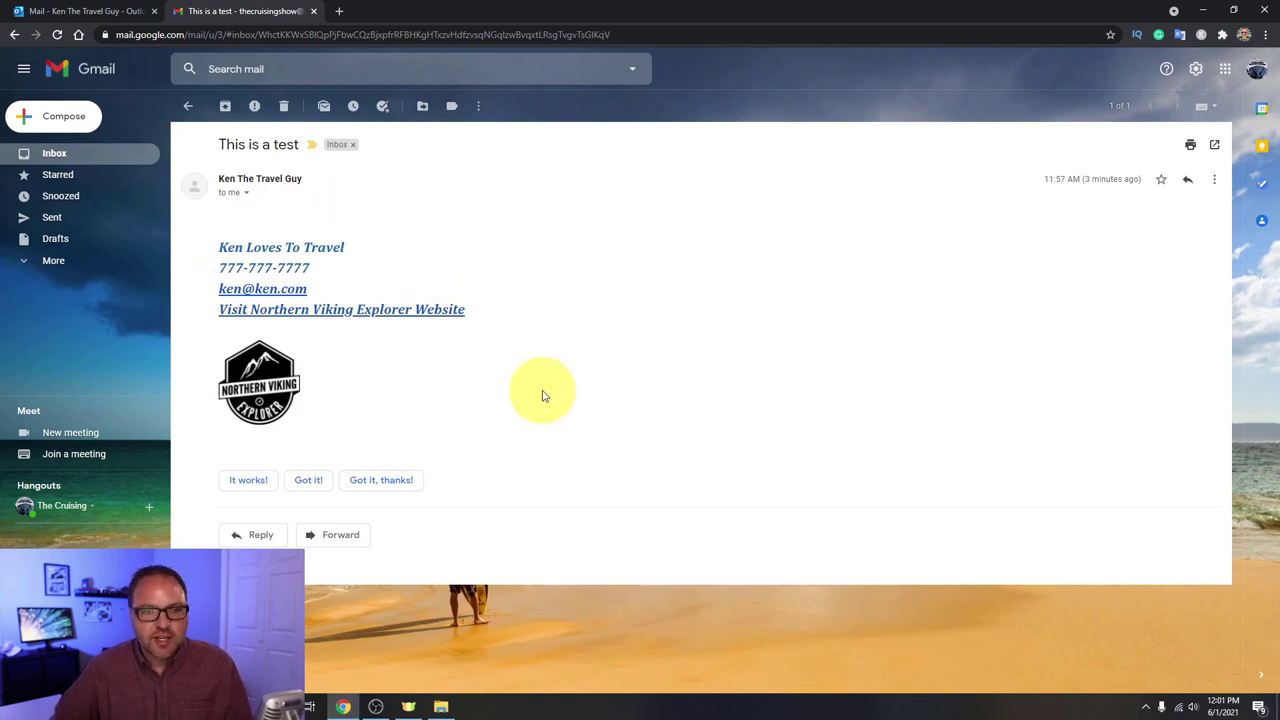
{"action": "left_click", "coordinate": [395, 311]}
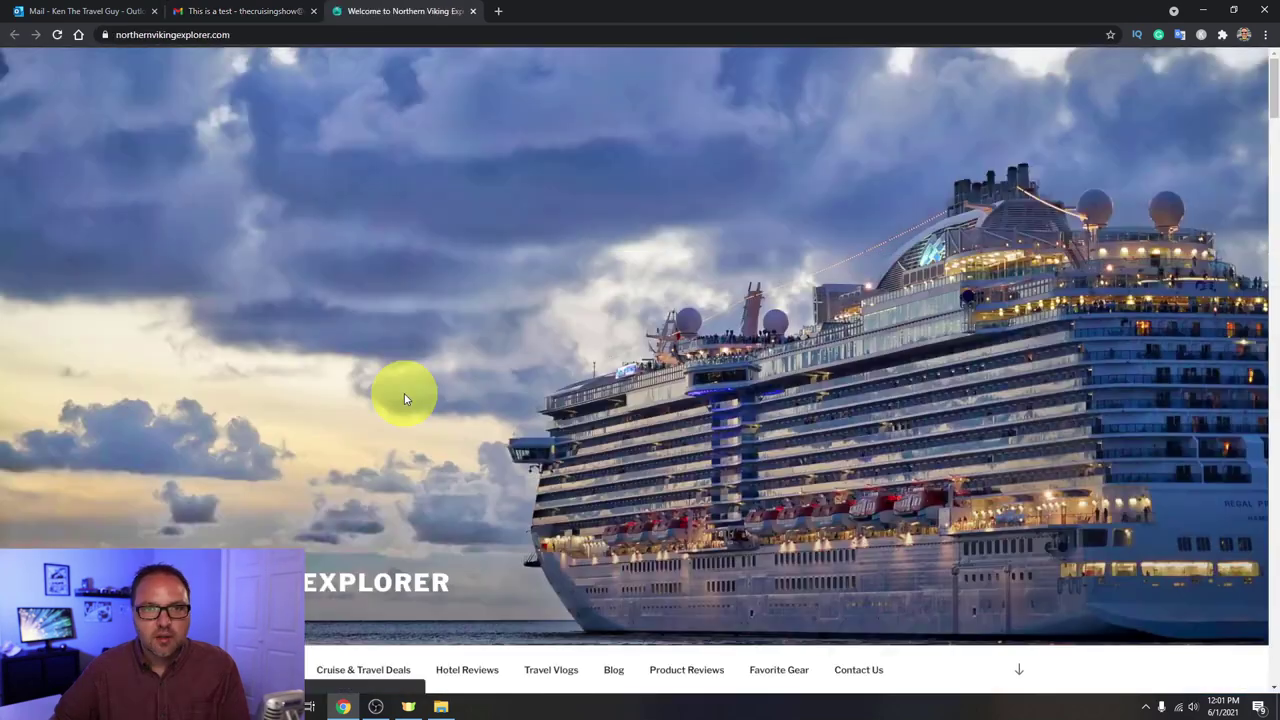
{"action": "scroll", "coordinate": [453, 316], "scroll_direction": "down", "scroll_amount": 2}
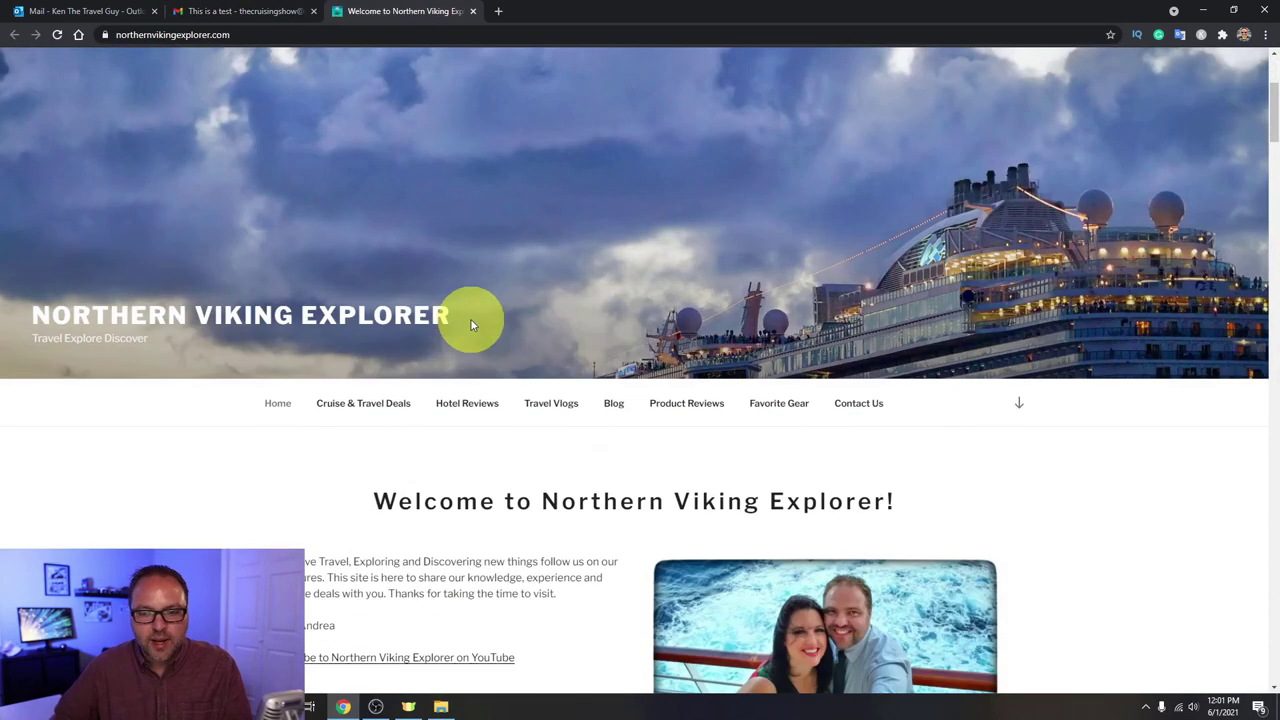
{"action": "scroll", "coordinate": [471, 318], "scroll_direction": "up", "scroll_amount": 3}
- Switch back to the Outlook Mail browser tab showing the inbox
{"action": "left_click", "coordinate": [92, 12]}
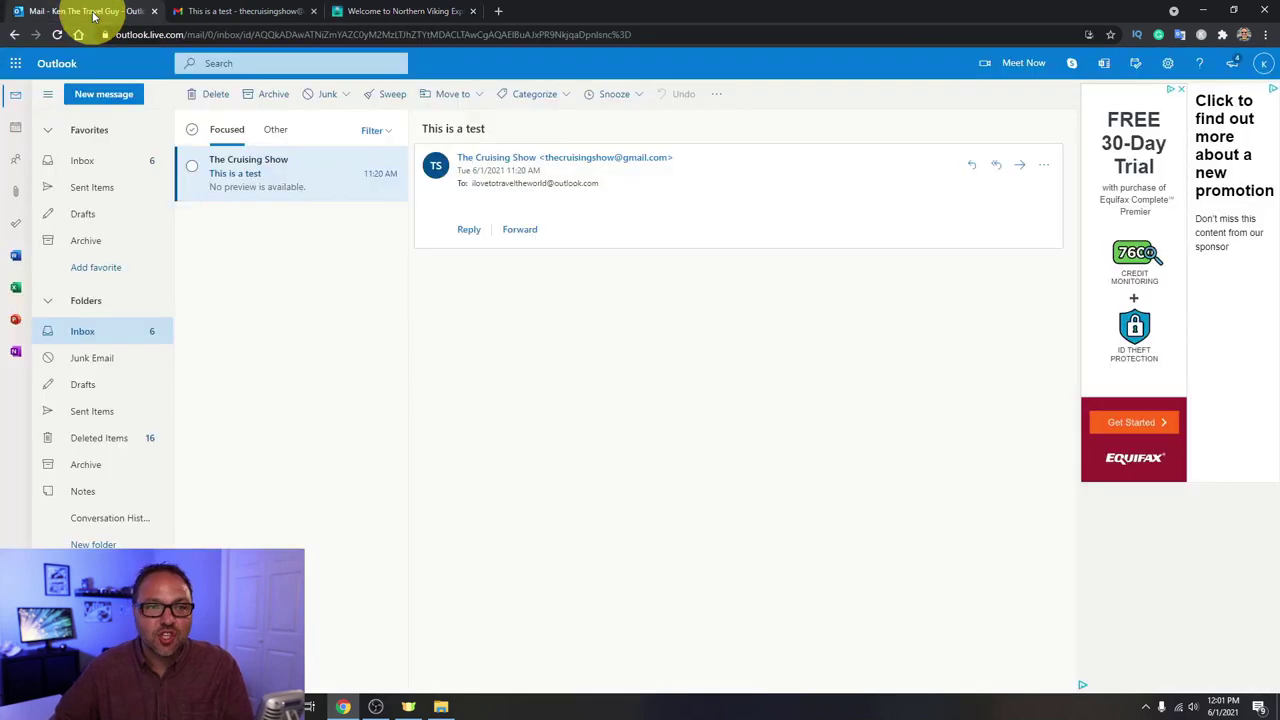